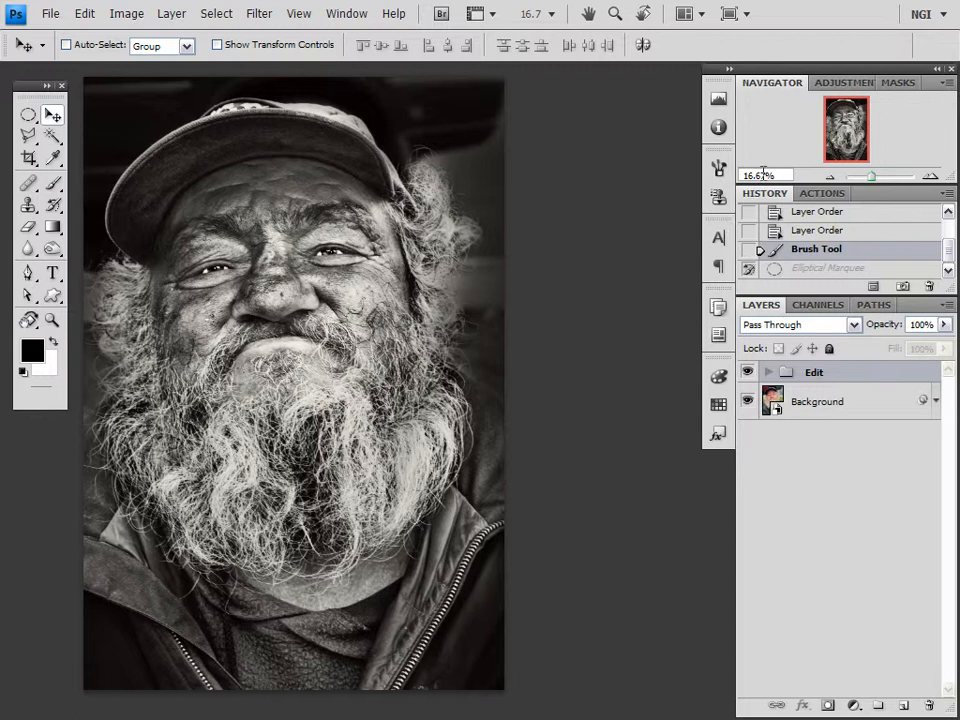
{"action": "left_click", "coordinate": [852, 84]}
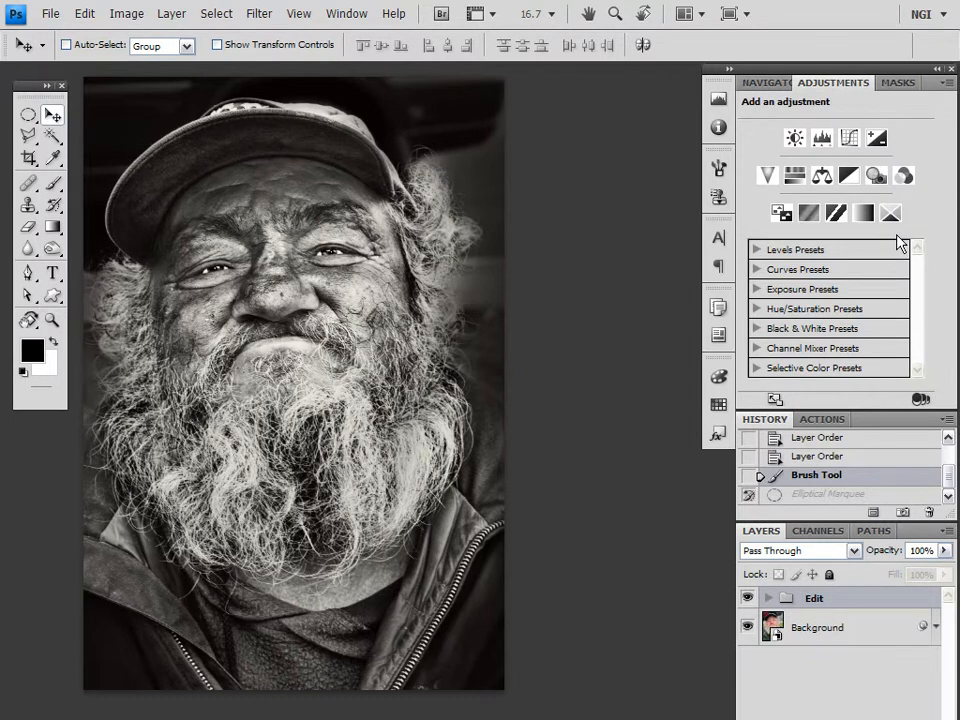
{"action": "left_click", "coordinate": [748, 84]}
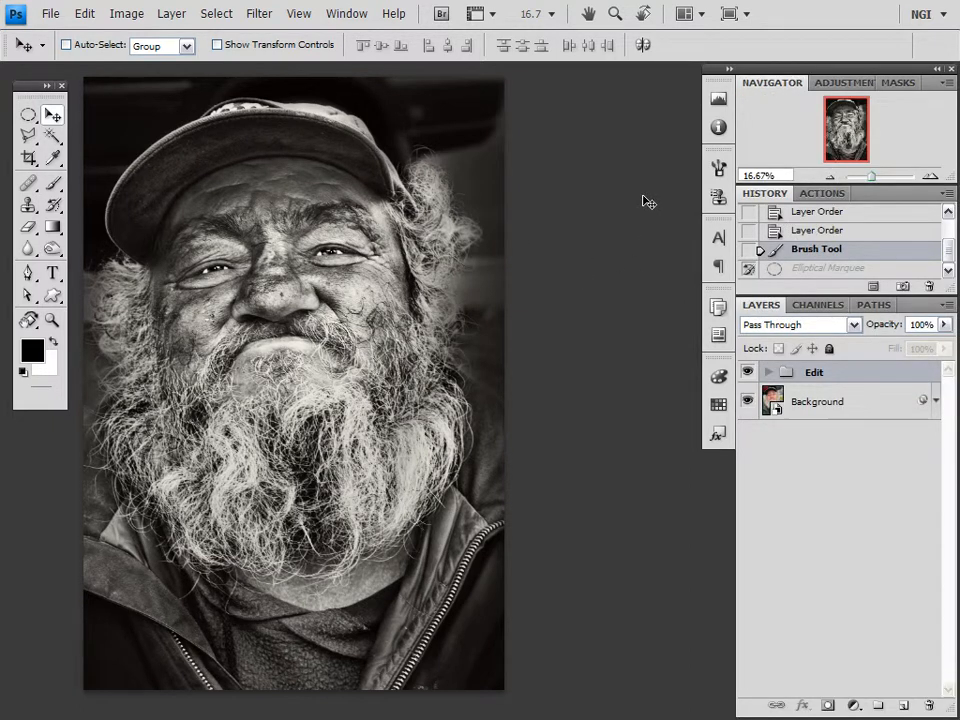
Step: Step forward one history state to the colour version and expand the Edit group down to its lowest layers
{"action": "key", "text": "ctrl+shift+z"}
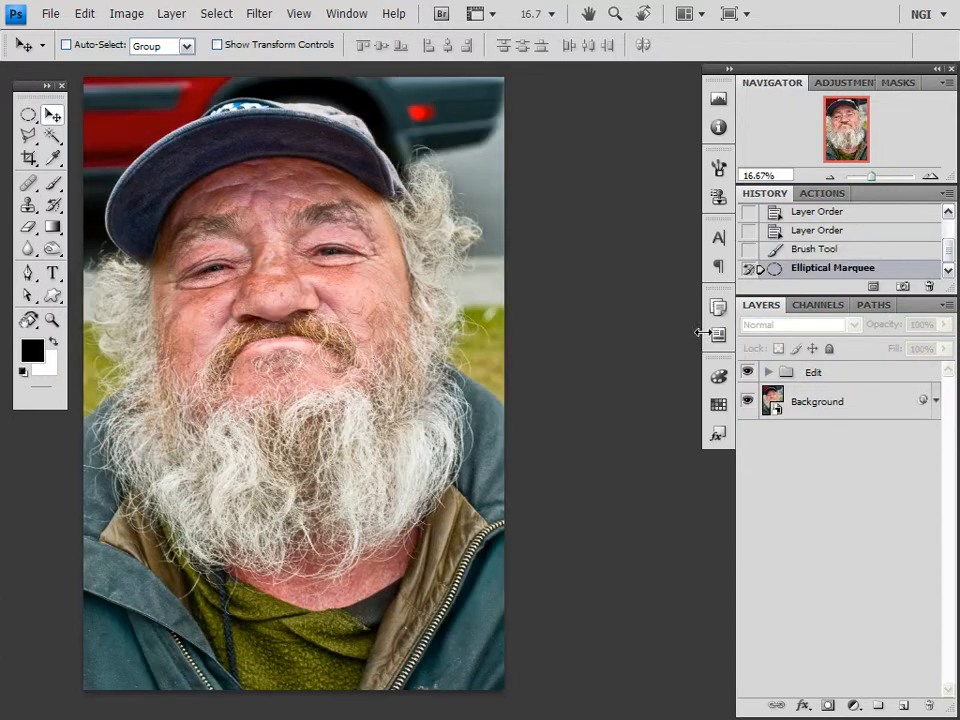
{"action": "left_click", "coordinate": [767, 372]}
{"action": "scroll", "coordinate": [868, 484], "scroll_direction": "down", "scroll_amount": 4}
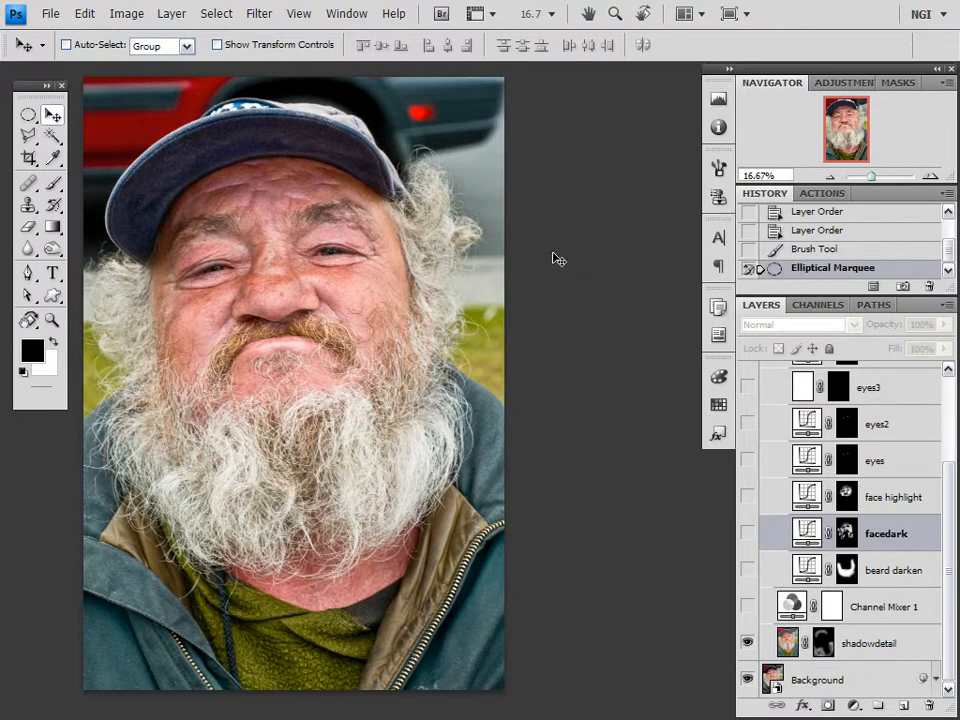
Step: Examine the shadowdetail layer with its mask disabled, the mask on its own, and the layer's effect on and off
{"action": "left_click", "coordinate": [823, 643], "text": "shift"}
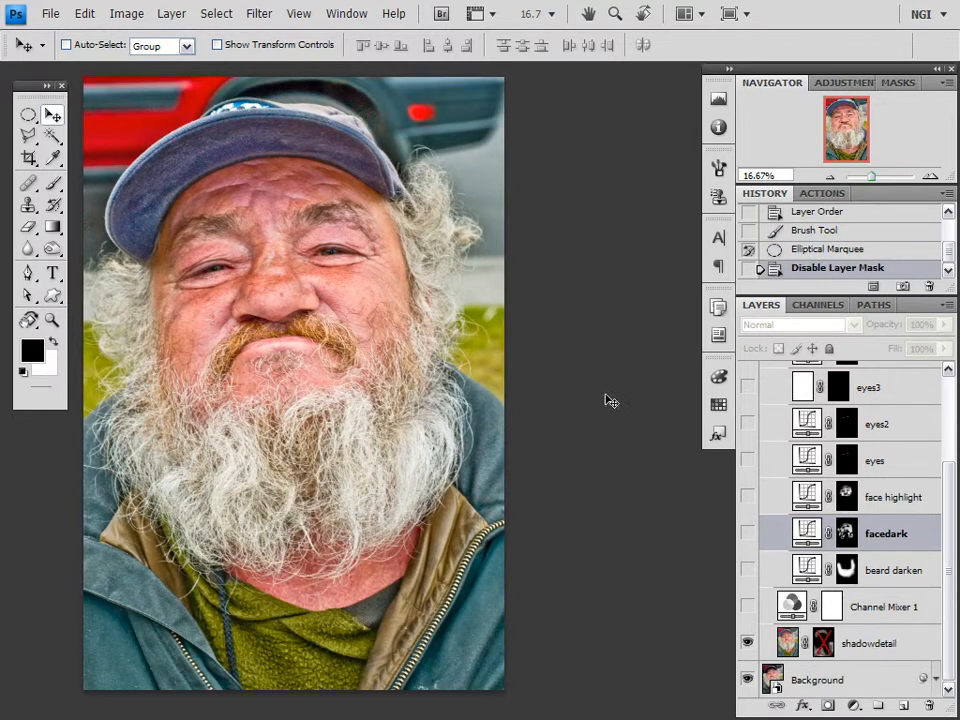
{"action": "left_click", "coordinate": [823, 643], "text": "alt"}
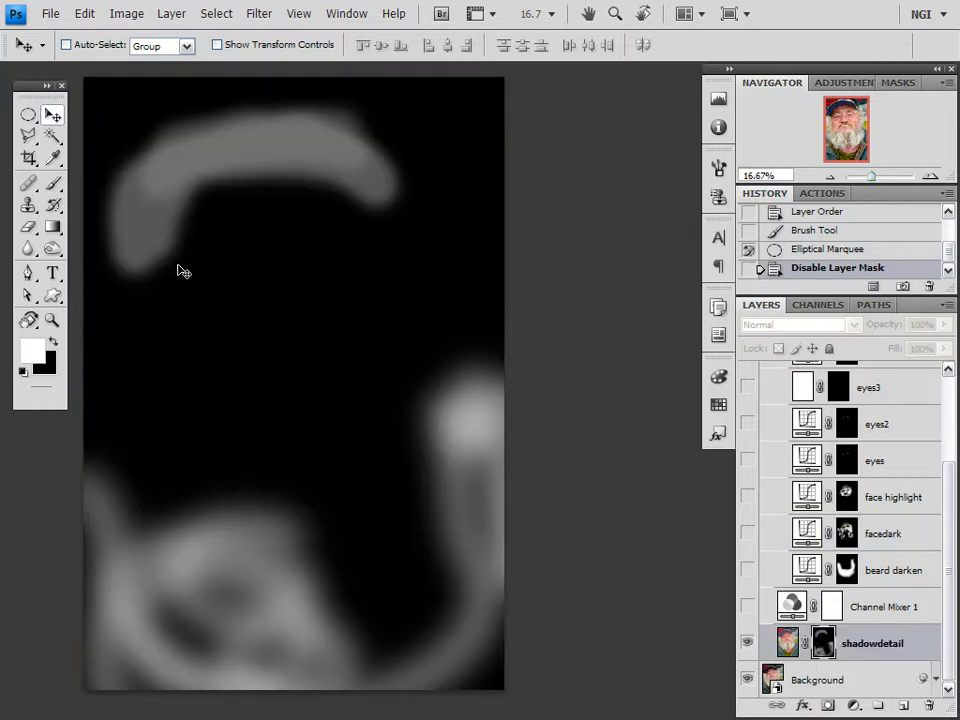
{"action": "left_click", "coordinate": [746, 644]}
{"action": "left_click", "coordinate": [746, 645]}
{"action": "left_click", "coordinate": [746, 645]}
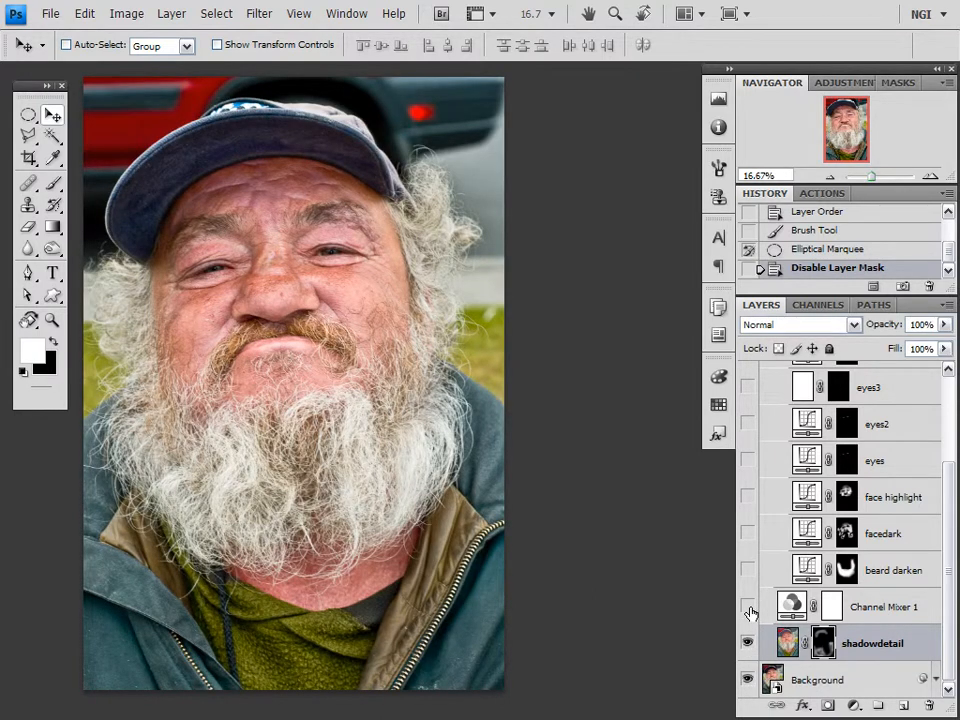
Step: Turn on the Channel Mixer 1 layer and set its preset to Black & White with Orange Filter (RGB)
{"action": "left_click", "coordinate": [749, 608]}
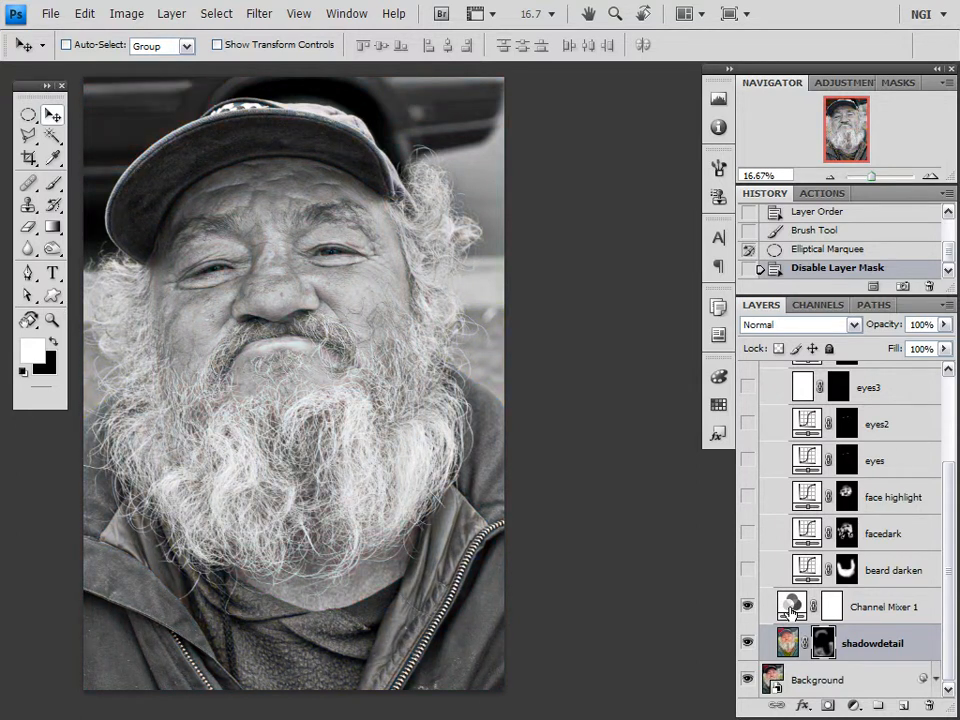
{"action": "double_click", "coordinate": [791, 608]}
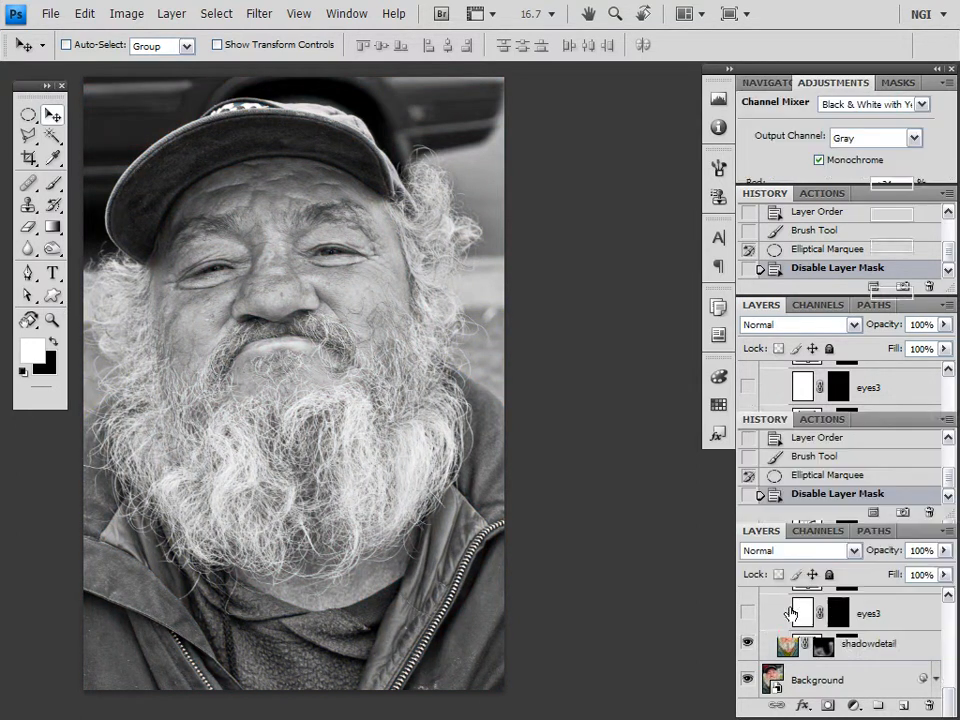
{"action": "left_click", "coordinate": [916, 104]}
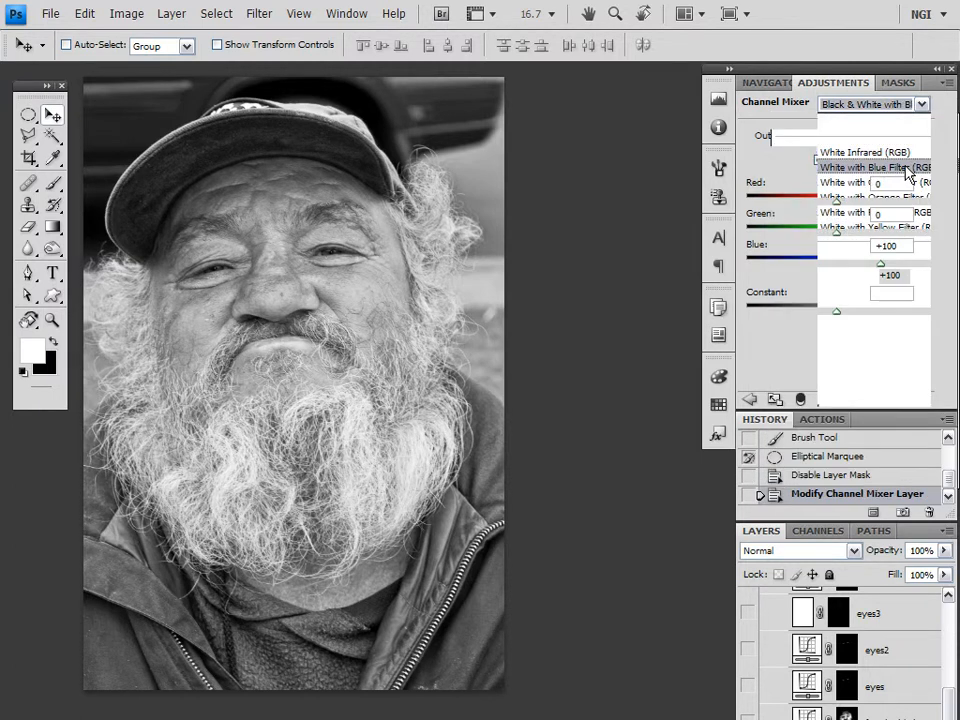
{"action": "left_click", "coordinate": [905, 181]}
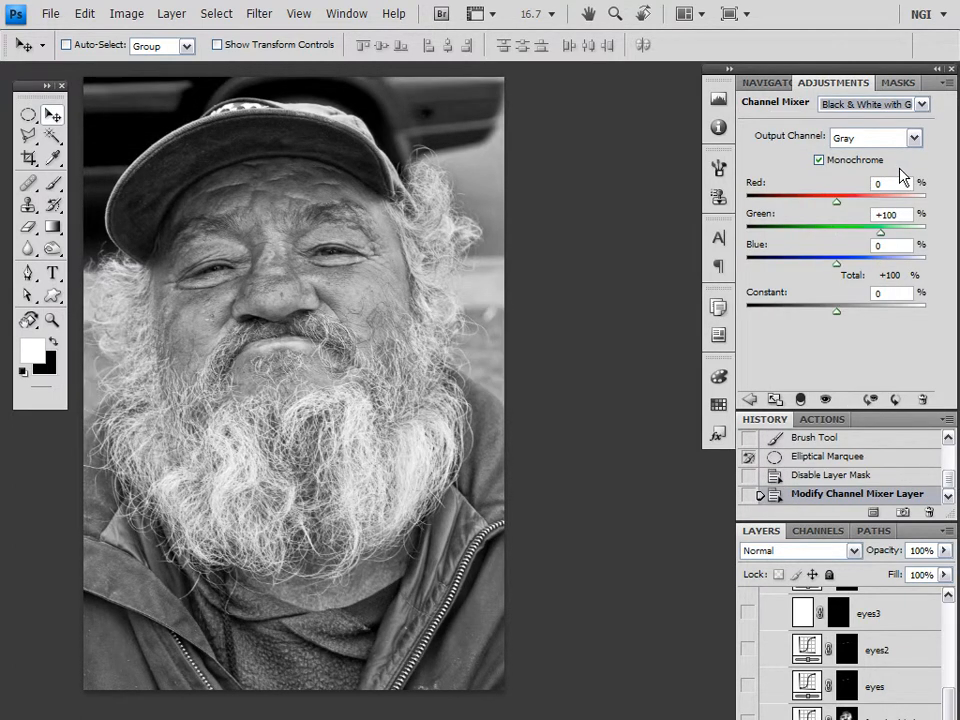
{"action": "key", "text": "Down"}
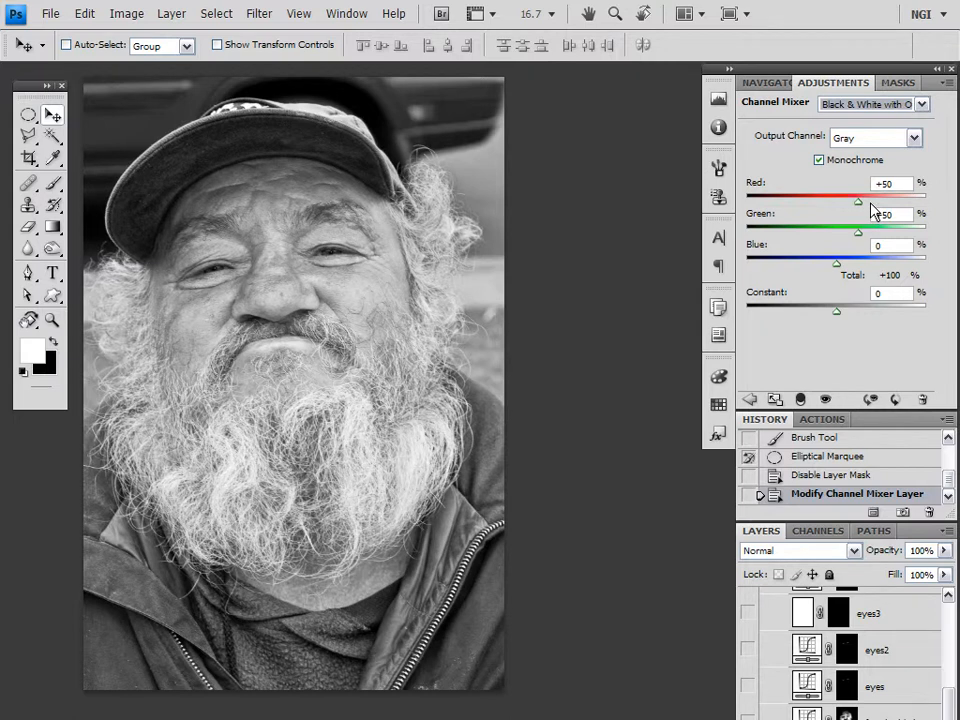
{"action": "left_click", "coordinate": [772, 82]}
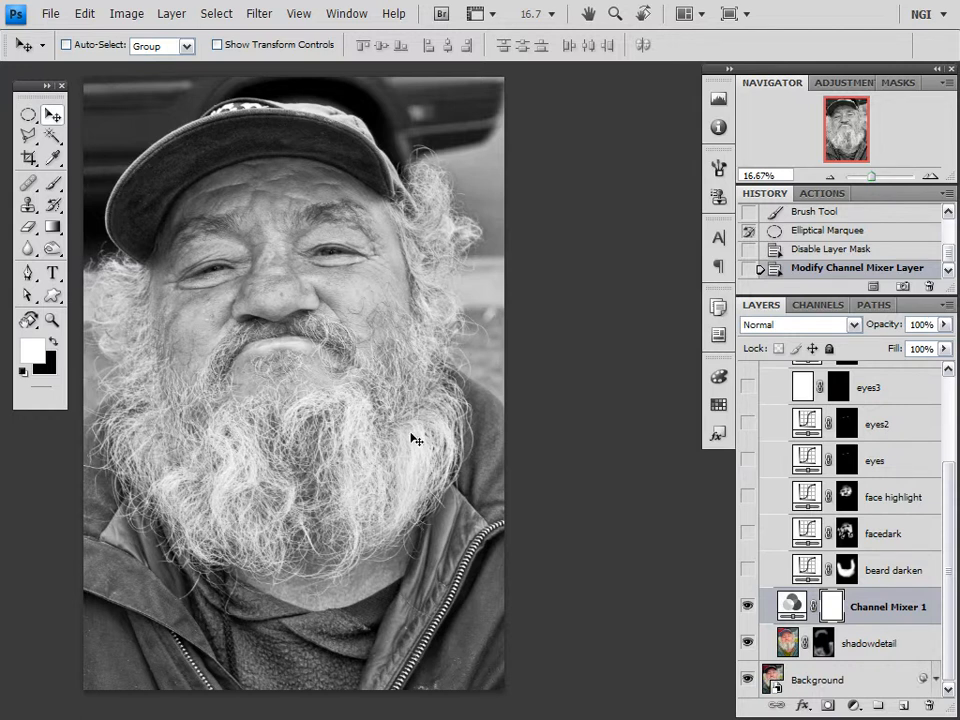
Step: Turn on the beard darken layer and review its curve
{"action": "left_click", "coordinate": [747, 569]}
{"action": "left_click", "coordinate": [800, 569]}
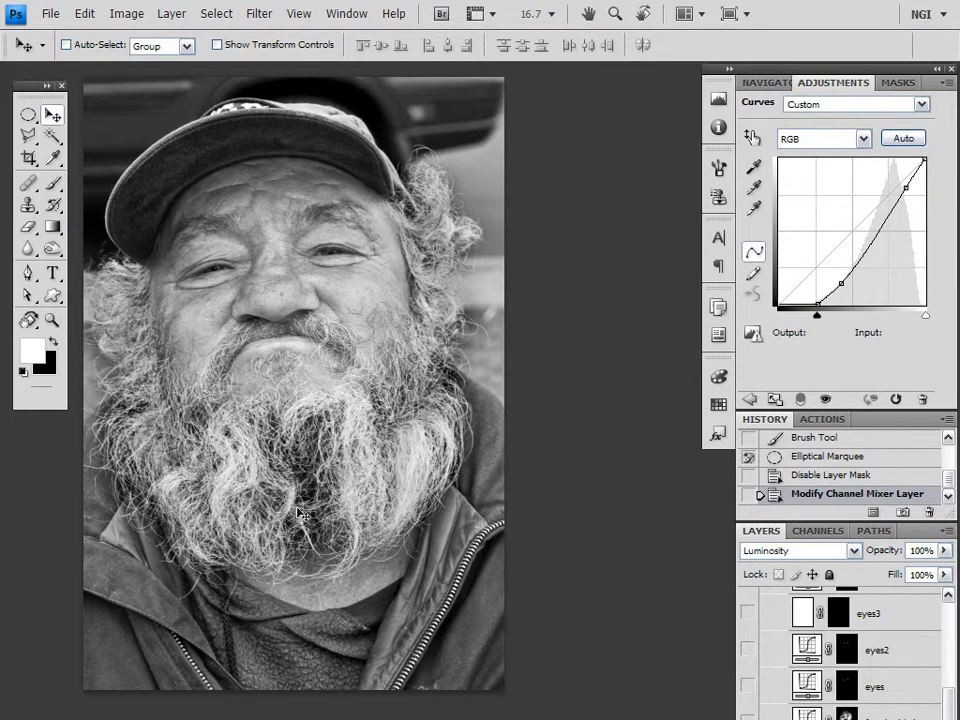
{"action": "left_click", "coordinate": [772, 83]}
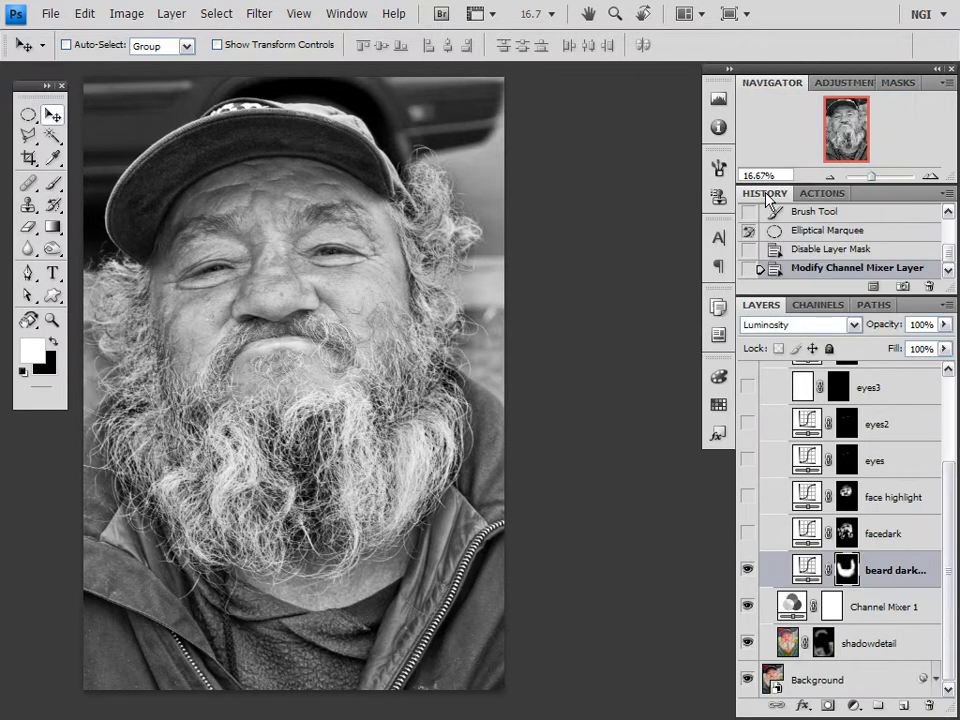
Step: Turn on the facedark layer and review its curve
{"action": "left_click", "coordinate": [748, 536]}
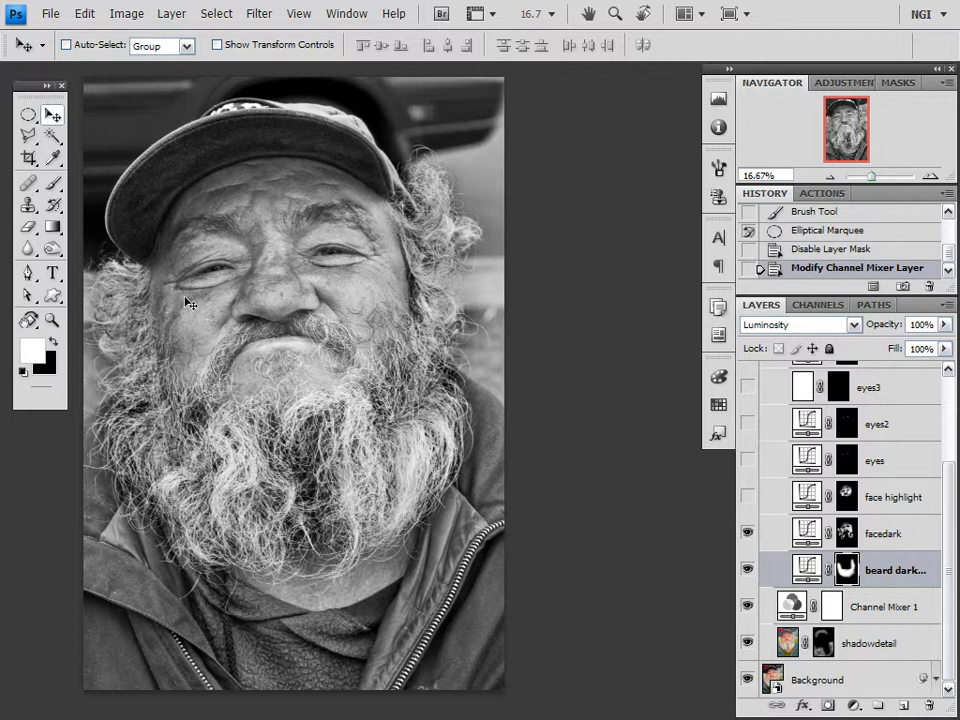
{"action": "double_click", "coordinate": [812, 540]}
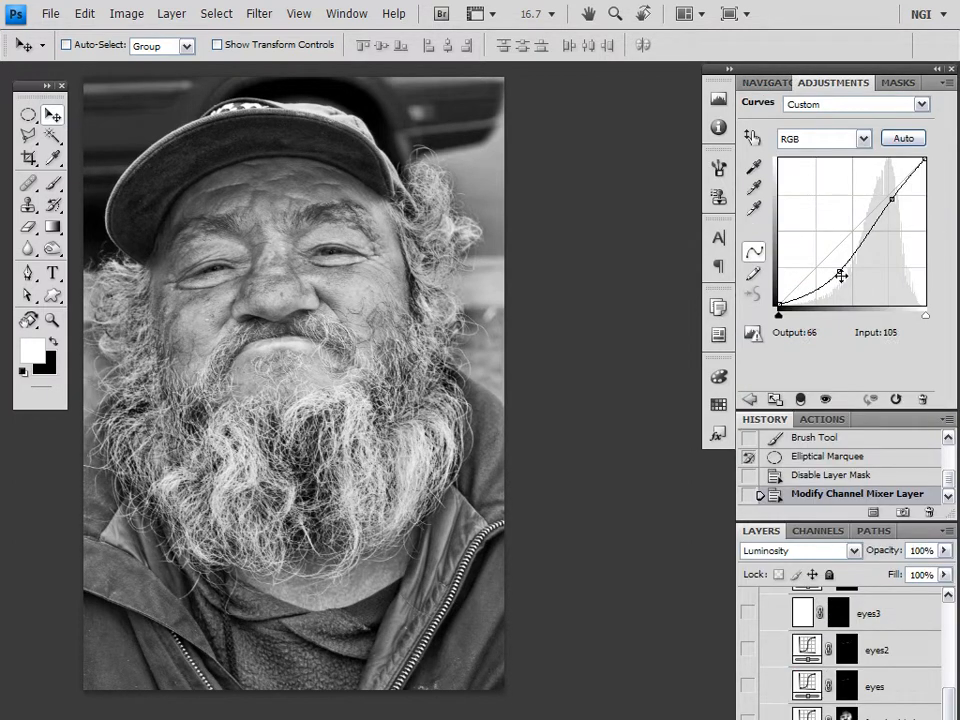
{"action": "left_click", "coordinate": [764, 83]}
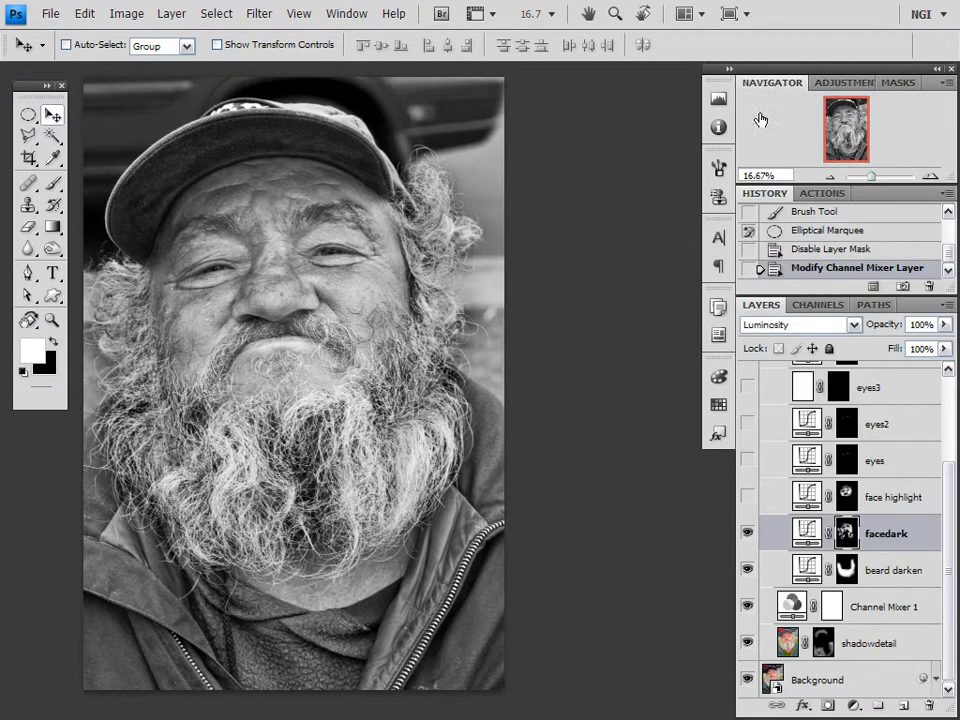
Step: Turn on the face highlight layer and review its curve
{"action": "left_click", "coordinate": [747, 499]}
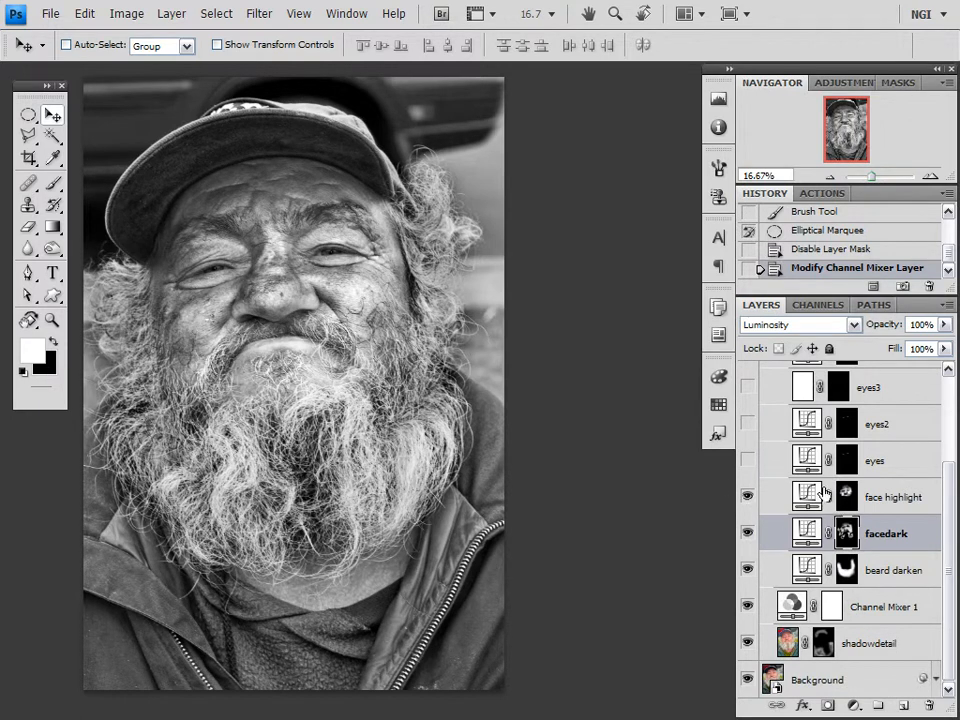
{"action": "left_click", "coordinate": [805, 499]}
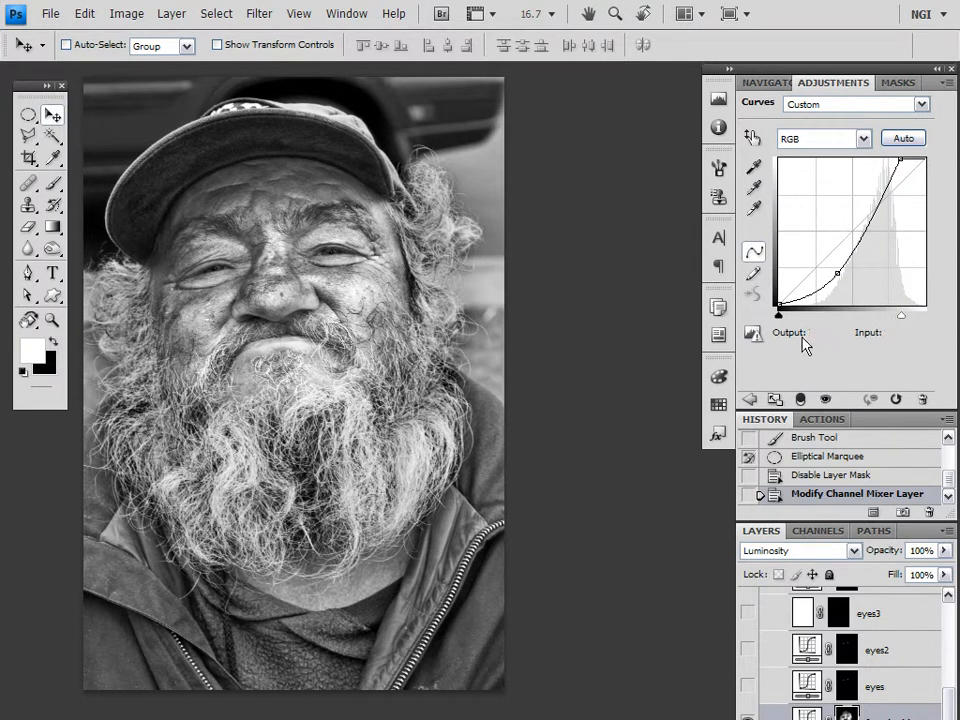
{"action": "left_click", "coordinate": [765, 83]}
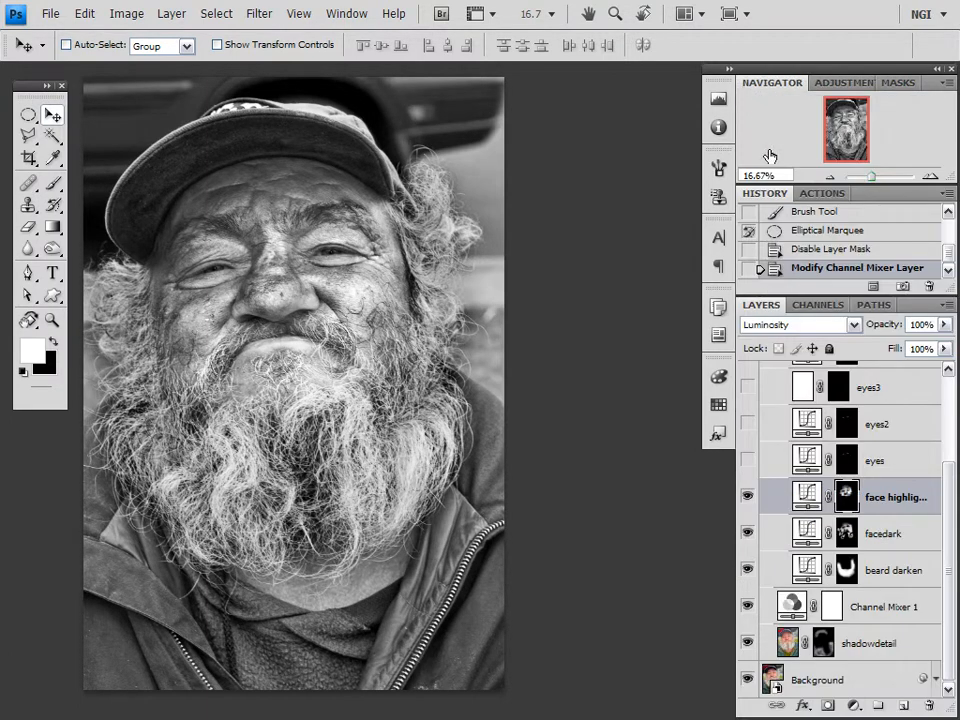
Step: Examine the face highlight mask on its own, and compare the portrait with that mask disabled and enabled
{"action": "left_click", "coordinate": [845, 503], "text": "alt"}
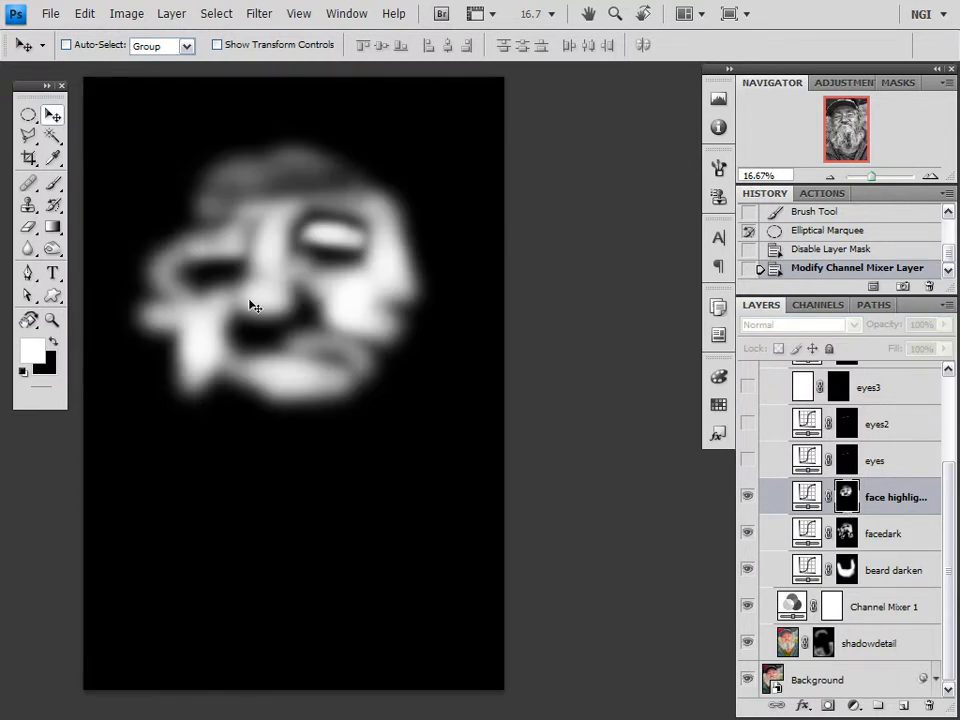
{"action": "left_click", "coordinate": [845, 505], "text": "alt"}
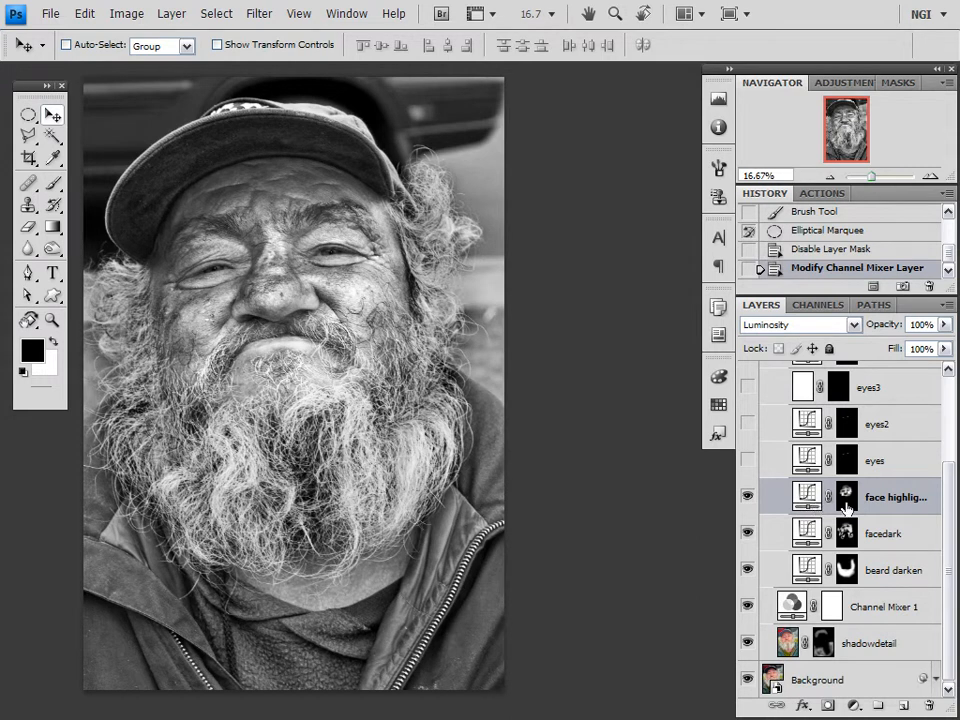
{"action": "left_click", "coordinate": [845, 505], "text": "shift"}
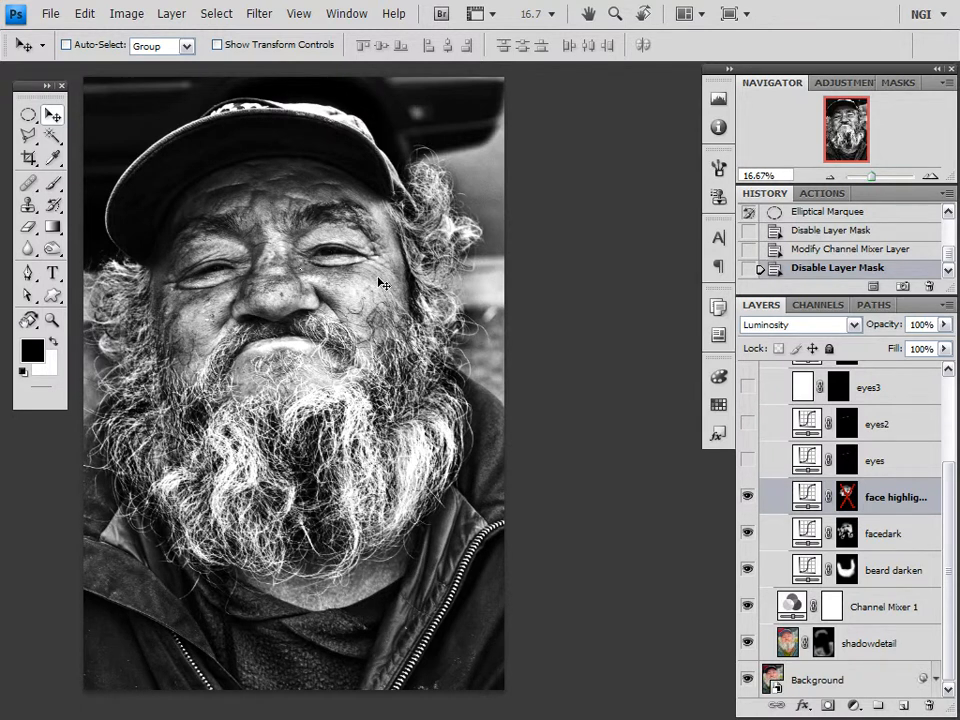
{"action": "left_click", "coordinate": [848, 498], "text": "shift"}
{"action": "left_click", "coordinate": [848, 498], "text": "shift"}
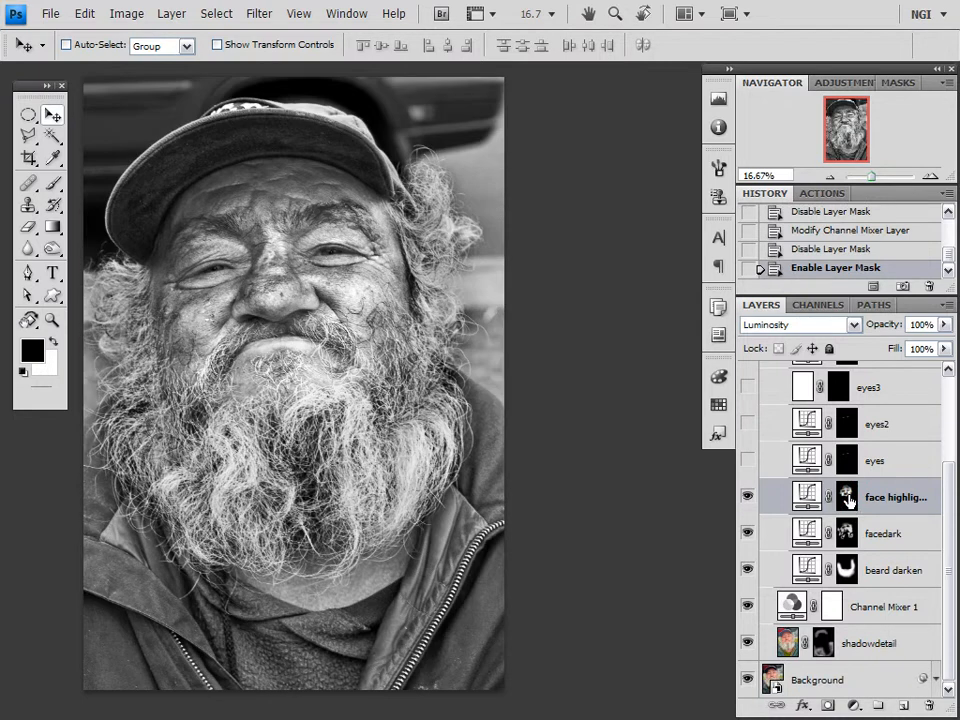
Step: Turn on the eyes layer and review its curve
{"action": "left_click", "coordinate": [748, 461]}
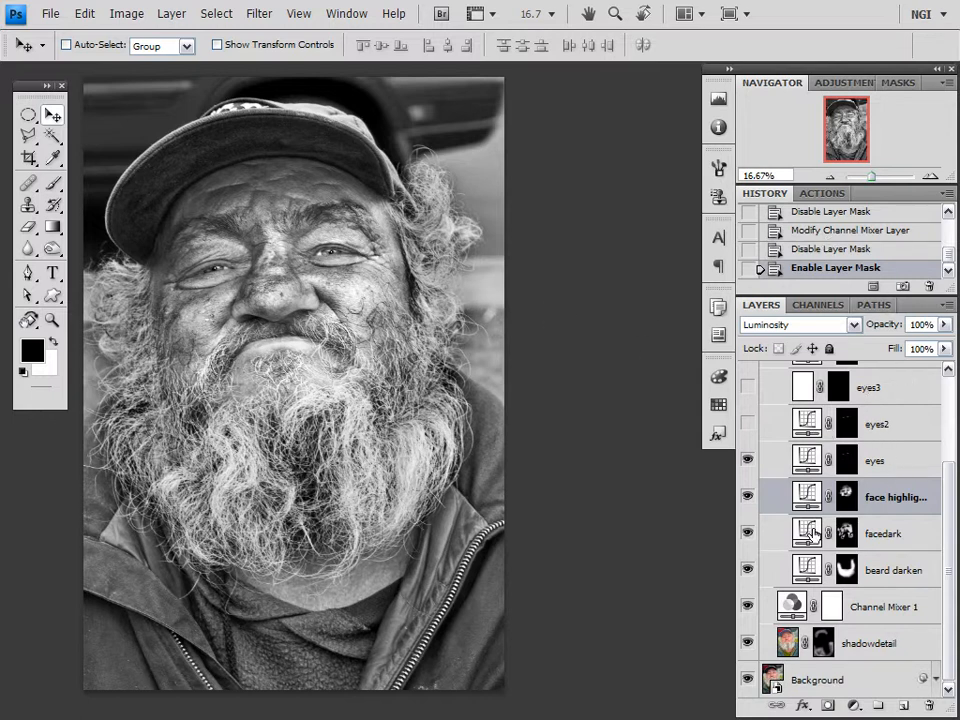
{"action": "double_click", "coordinate": [799, 461]}
{"action": "left_click_drag", "start_coordinate": [926, 158], "coordinate": [828, 160]}
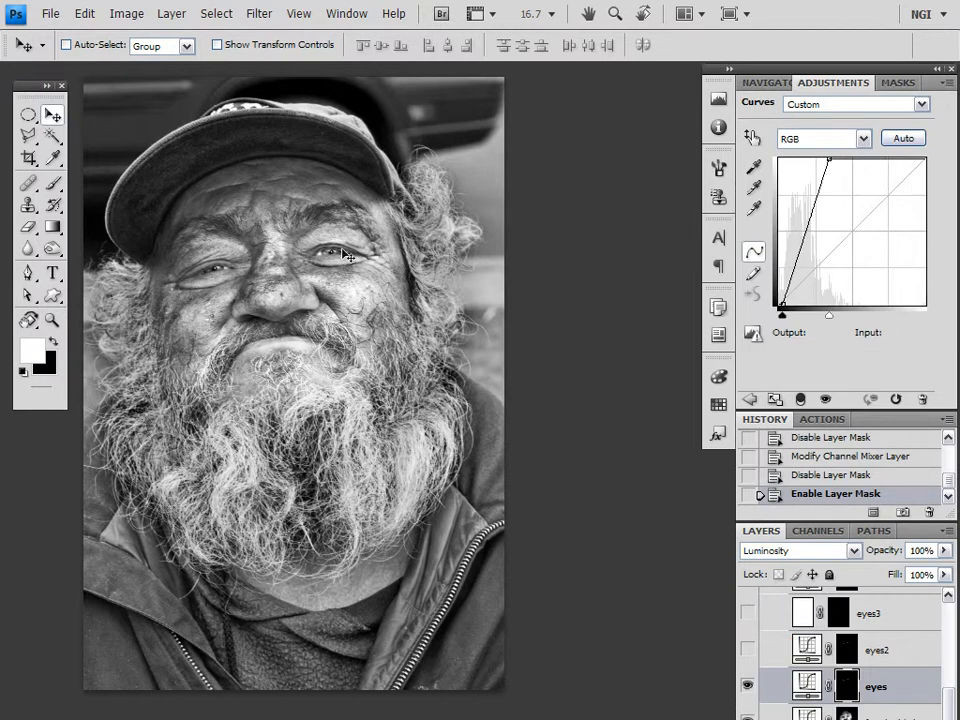
{"action": "left_click", "coordinate": [772, 82]}
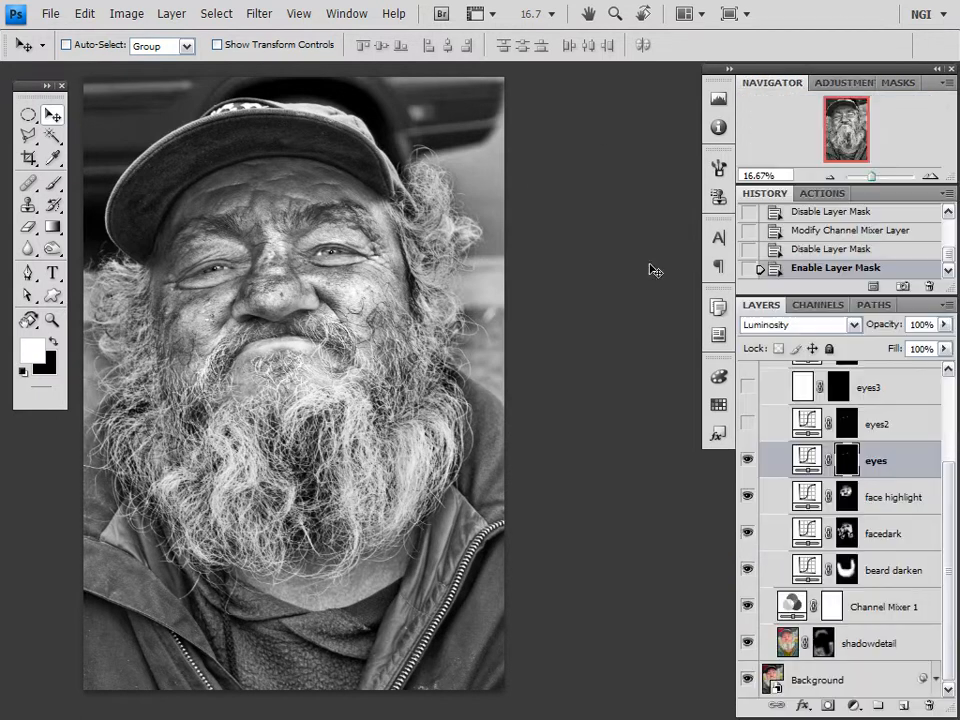
Step: Turn on the eyes2 layer and review its curve
{"action": "left_click", "coordinate": [747, 424]}
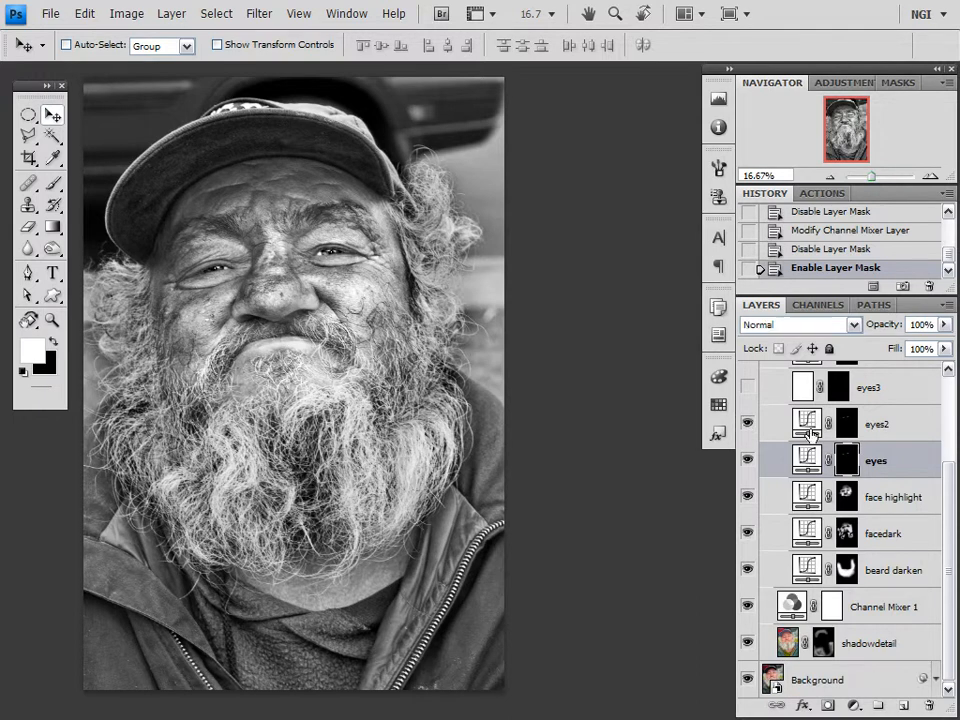
{"action": "left_click", "coordinate": [812, 430]}
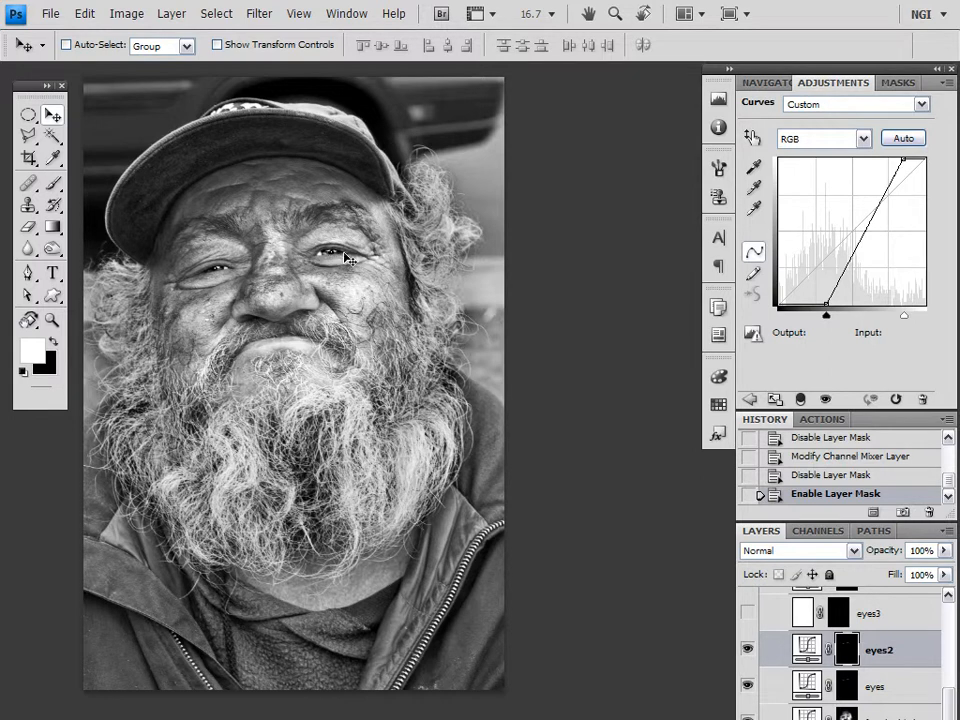
{"action": "left_click", "coordinate": [758, 86]}
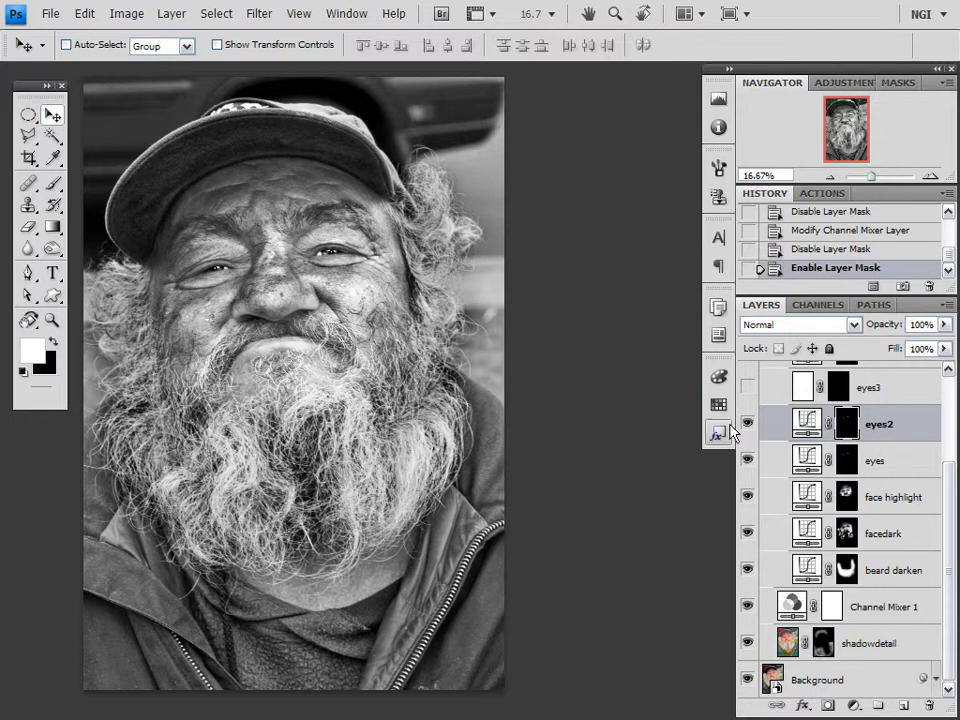
Step: Turn on the eyes3 layer above eyes2
{"action": "left_click", "coordinate": [746, 389]}
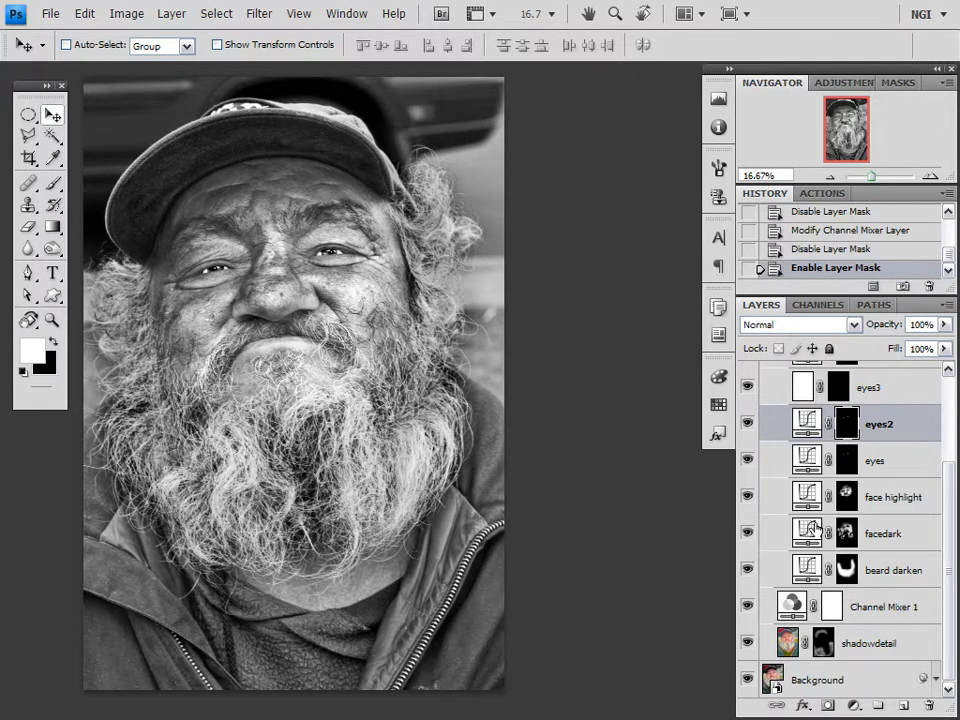
{"action": "scroll", "coordinate": [884, 519], "scroll_direction": "up", "scroll_amount": 2}
{"action": "scroll", "coordinate": [884, 519], "scroll_direction": "up", "scroll_amount": 1}
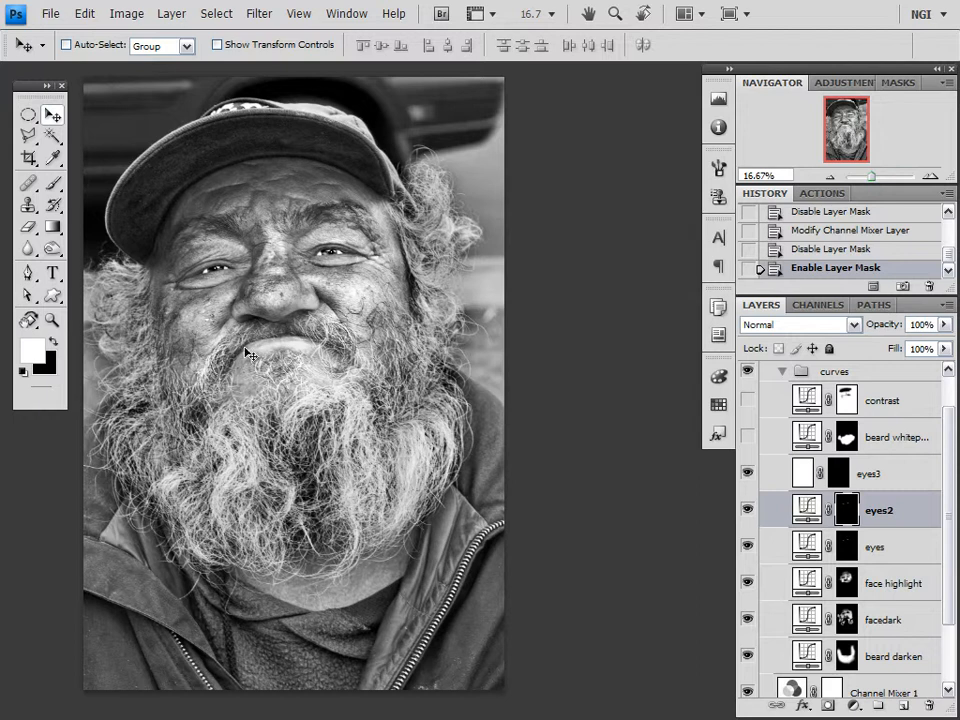
{"action": "left_click", "coordinate": [747, 472]}
Step: Turn on the beard curves layer directly above eyes3 and open its curve for review
{"action": "left_click", "coordinate": [747, 436]}
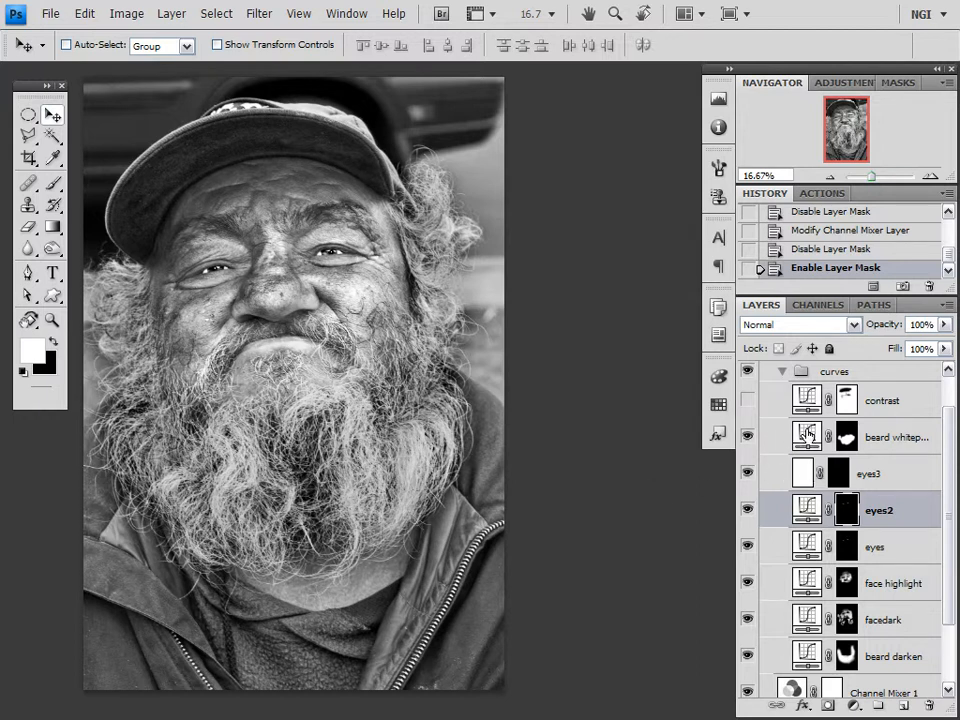
{"action": "left_click", "coordinate": [807, 436]}
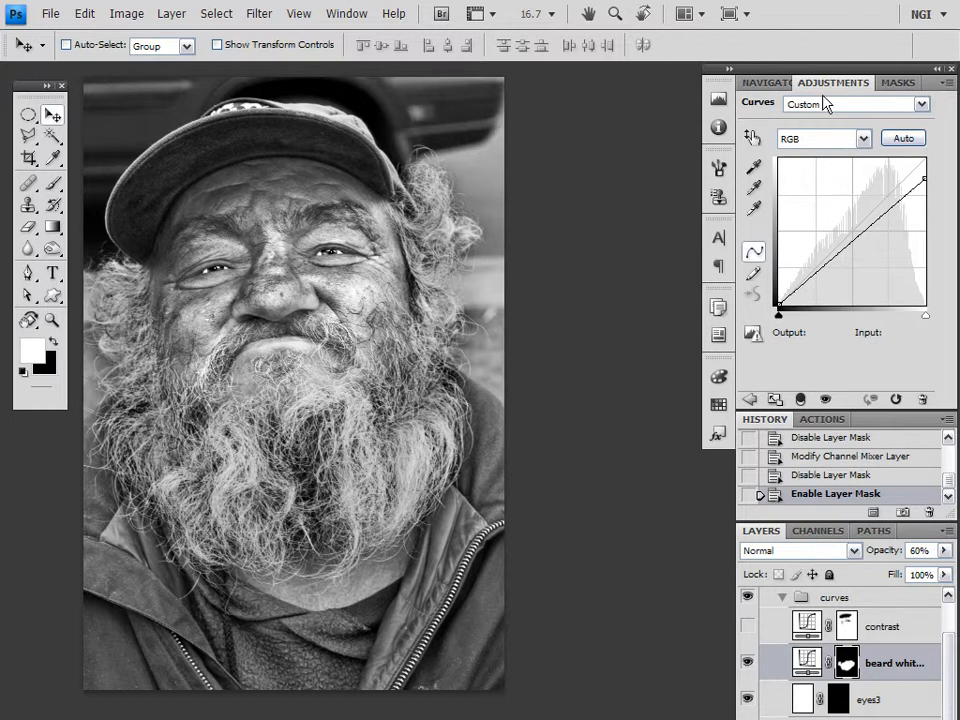
Step: Turn on the contrast layer at the top of the curves group and review its curve
{"action": "left_click", "coordinate": [766, 82]}
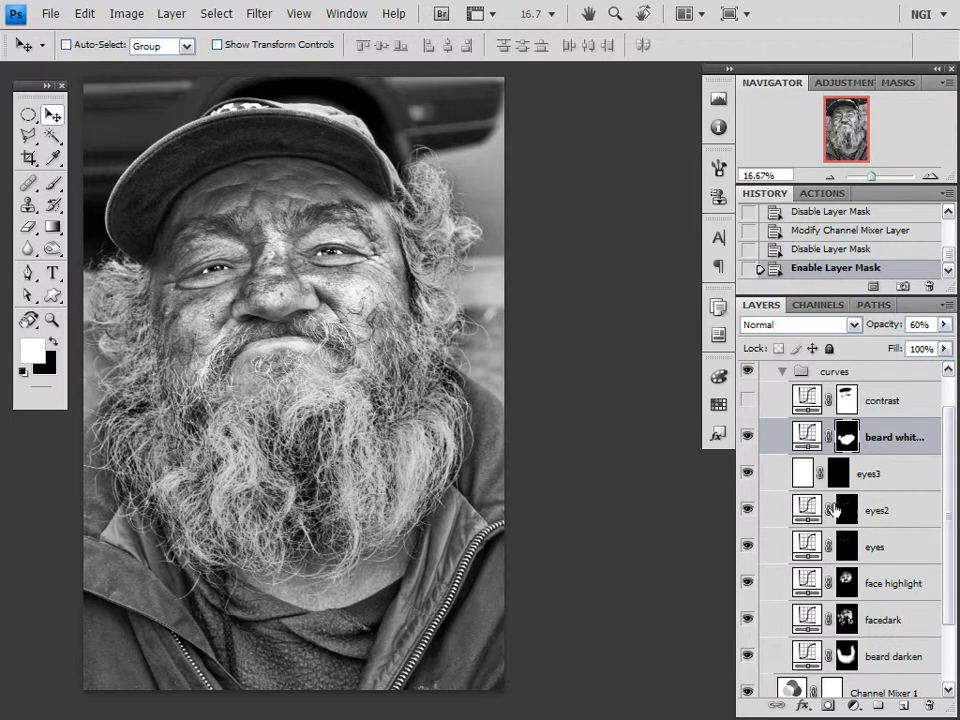
{"action": "left_click", "coordinate": [748, 400]}
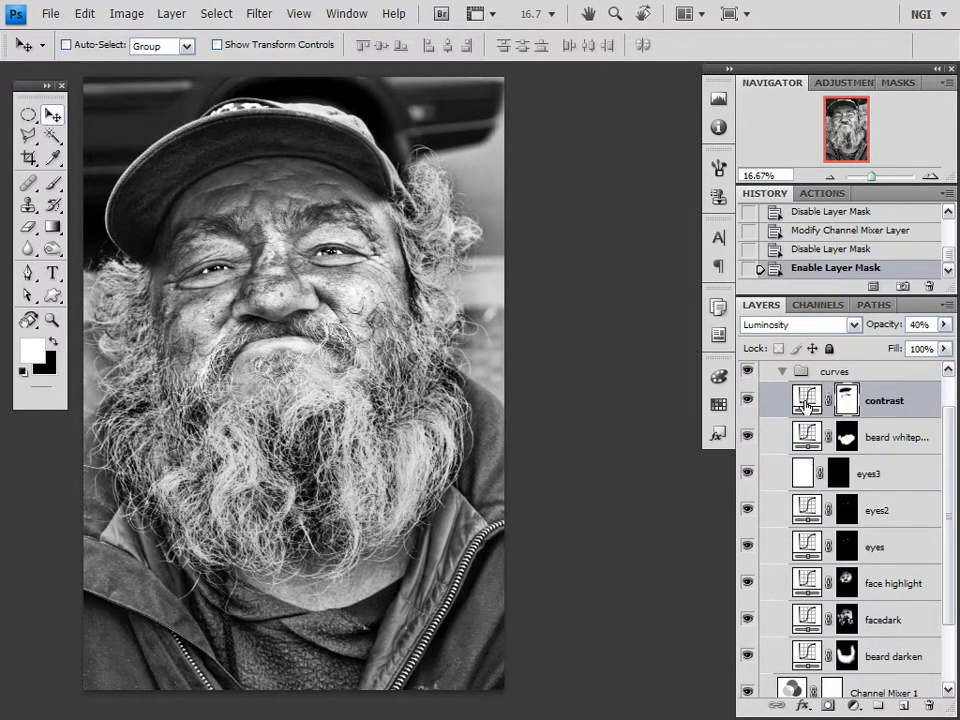
{"action": "left_click", "coordinate": [806, 405]}
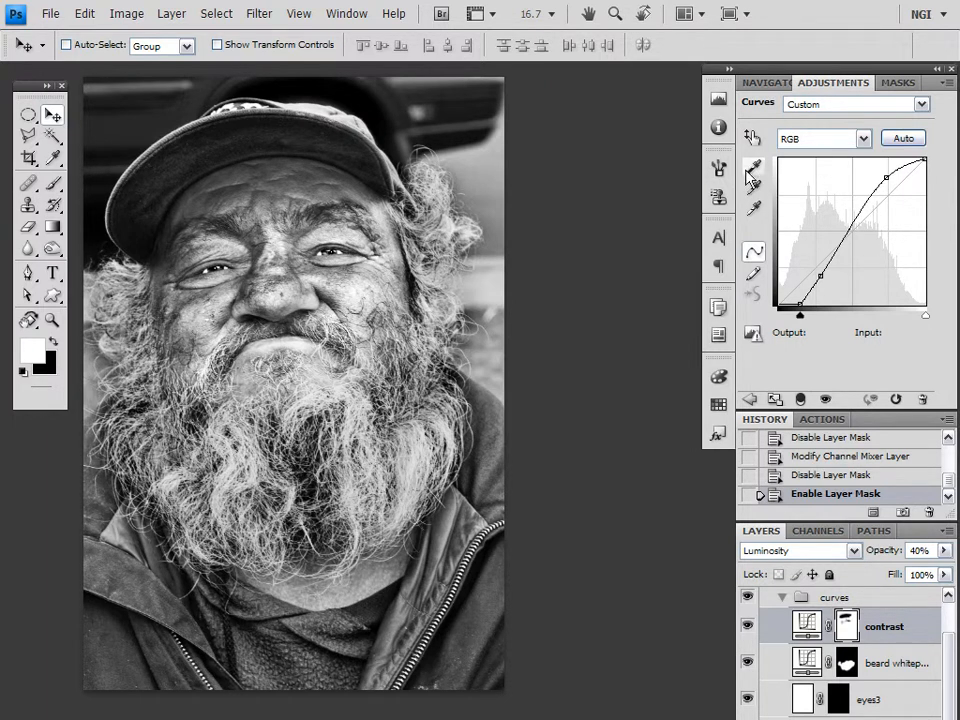
{"action": "left_click", "coordinate": [765, 82]}
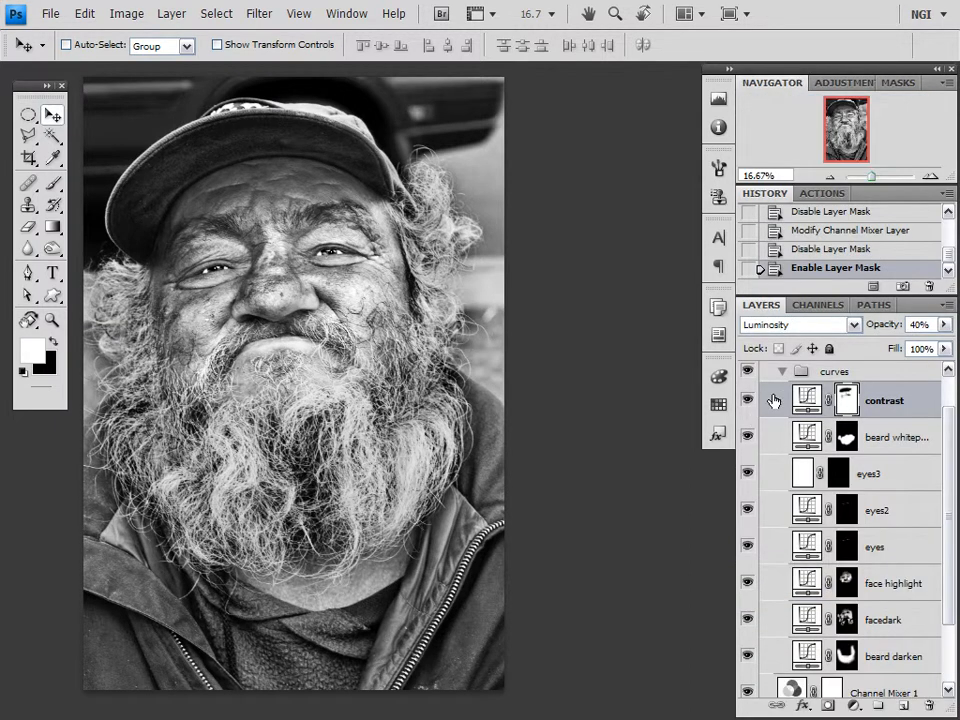
Step: Collapse the curves group, expand the tinting + vig group and turn on its vignette layer
{"action": "left_click", "coordinate": [783, 373]}
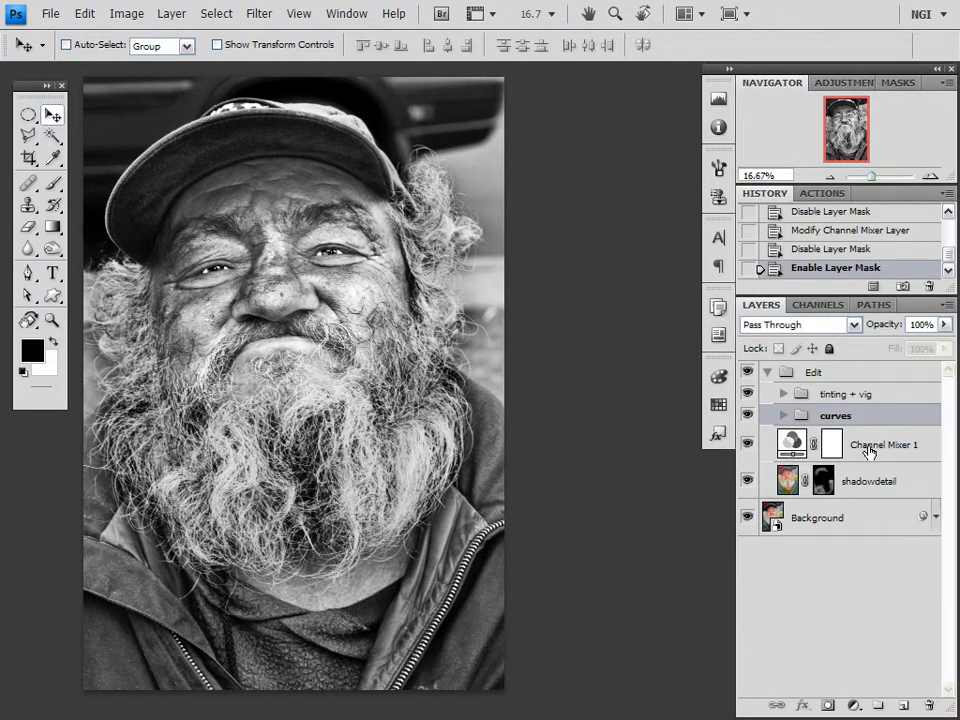
{"action": "scroll", "coordinate": [867, 451], "scroll_direction": "up", "scroll_amount": 1}
{"action": "scroll", "coordinate": [867, 451], "scroll_direction": "up", "scroll_amount": 1}
{"action": "scroll", "coordinate": [435, 401], "scroll_direction": "down", "scroll_amount": 2}
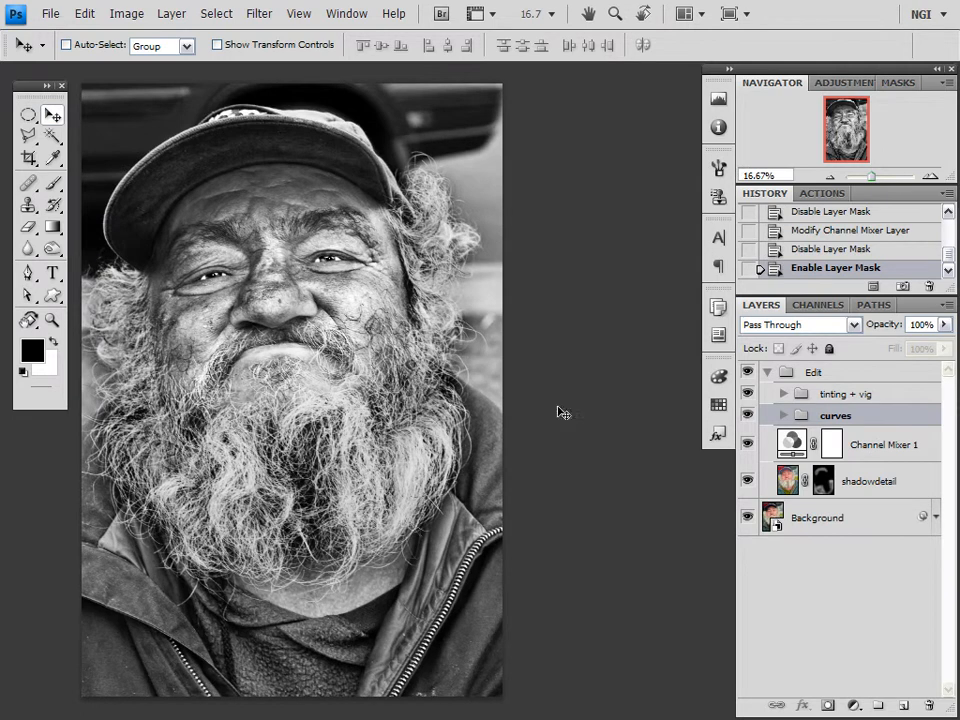
{"action": "left_click", "coordinate": [782, 395]}
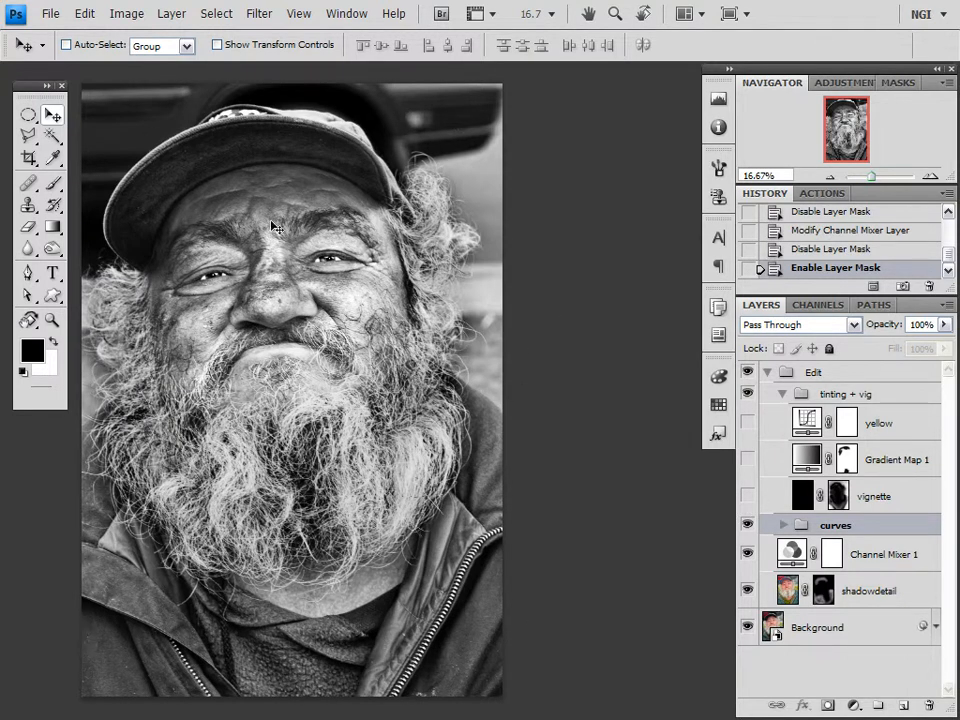
{"action": "left_click", "coordinate": [747, 497]}
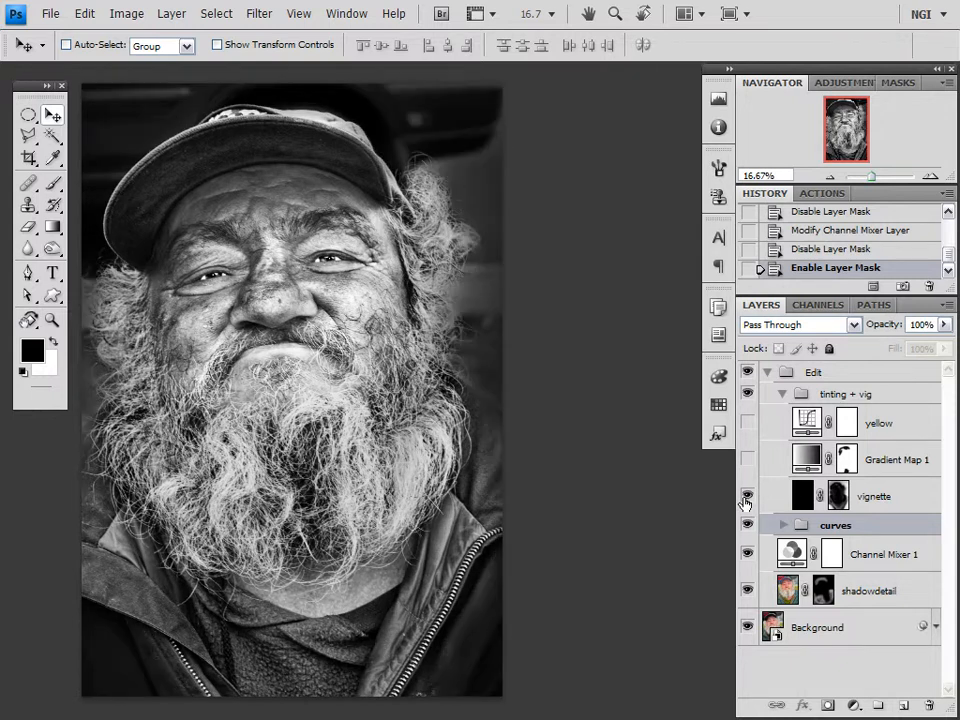
Step: Examine the vignette layer's mask on its own and return to the normal image view
{"action": "left_click", "coordinate": [841, 497], "text": "ctrl"}
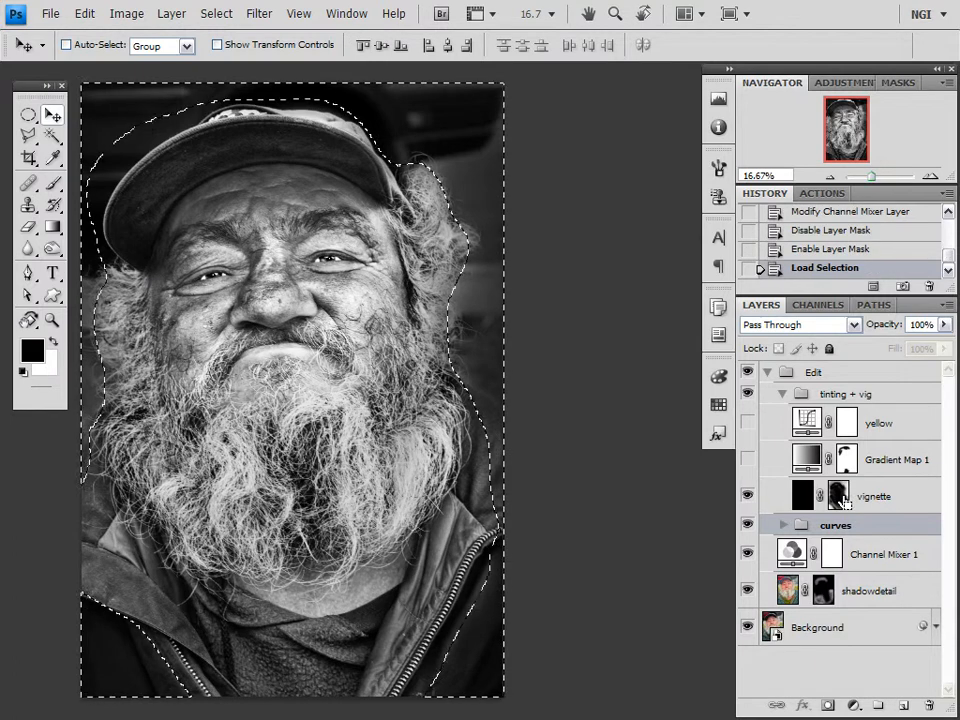
{"action": "key", "text": "ctrl+z"}
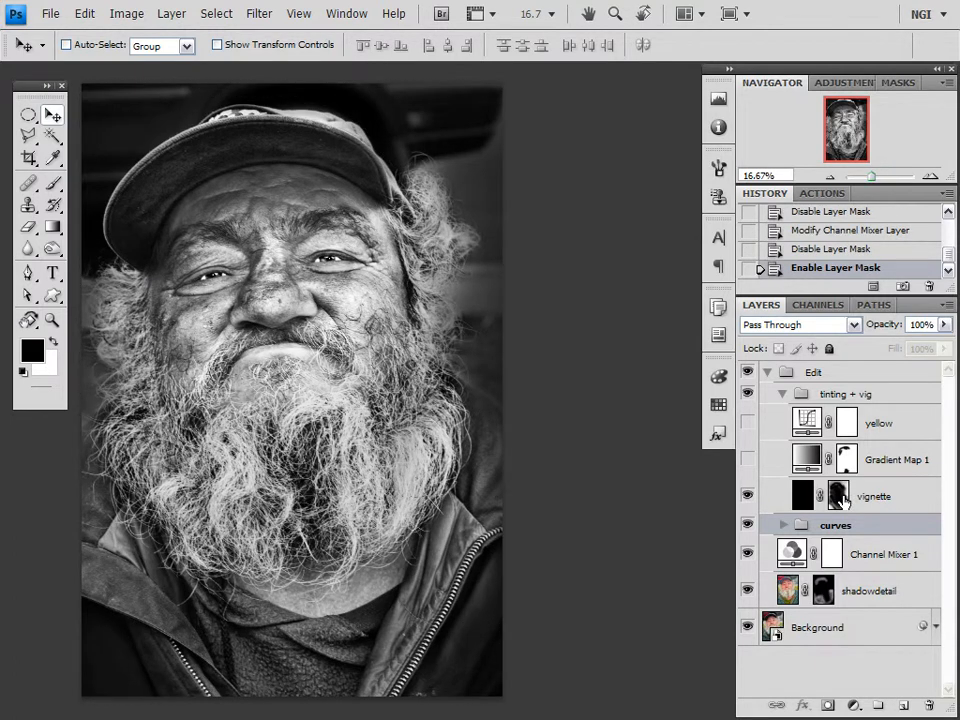
{"action": "left_click", "coordinate": [841, 497], "text": "alt"}
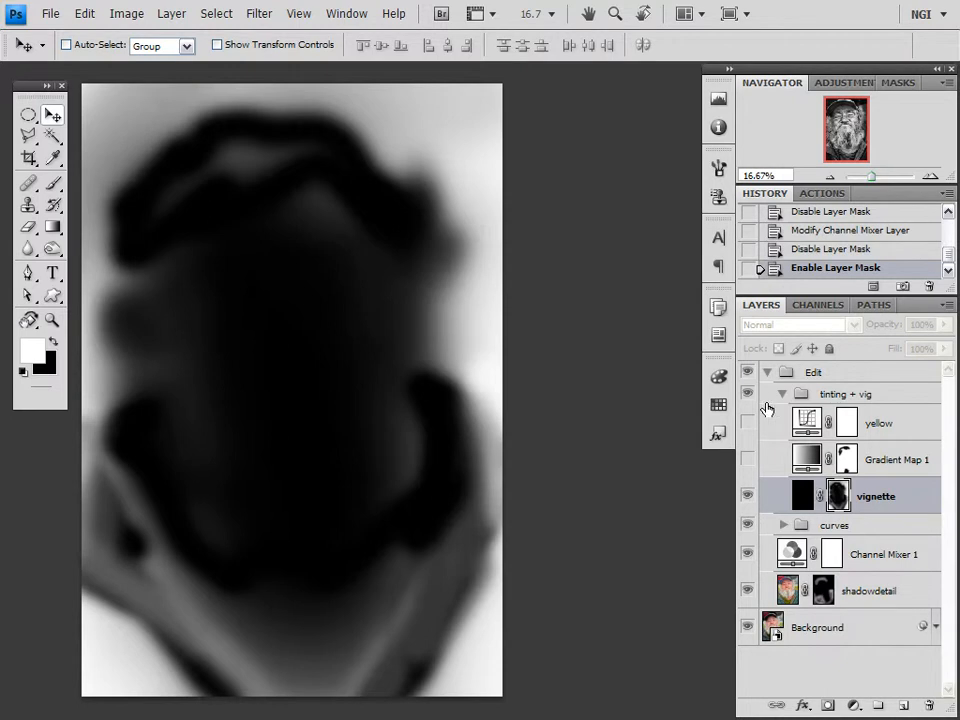
{"action": "left_click", "coordinate": [748, 500]}
{"action": "left_click", "coordinate": [748, 500]}
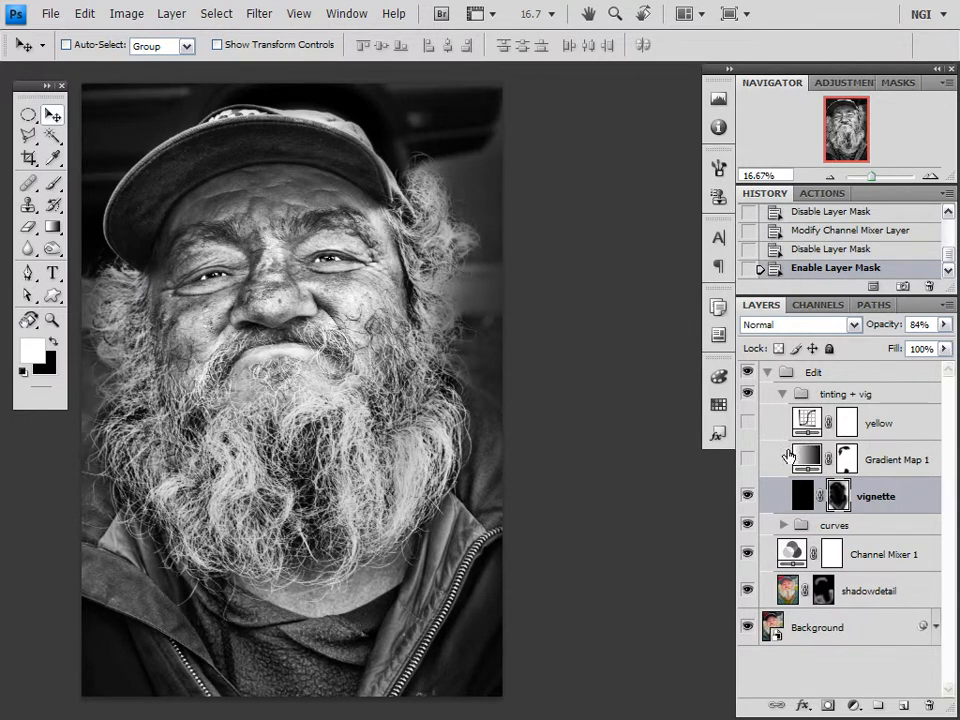
Step: Turn on the Gradient Map 1 layer and compare the portrait with and without it
{"action": "left_click", "coordinate": [901, 466]}
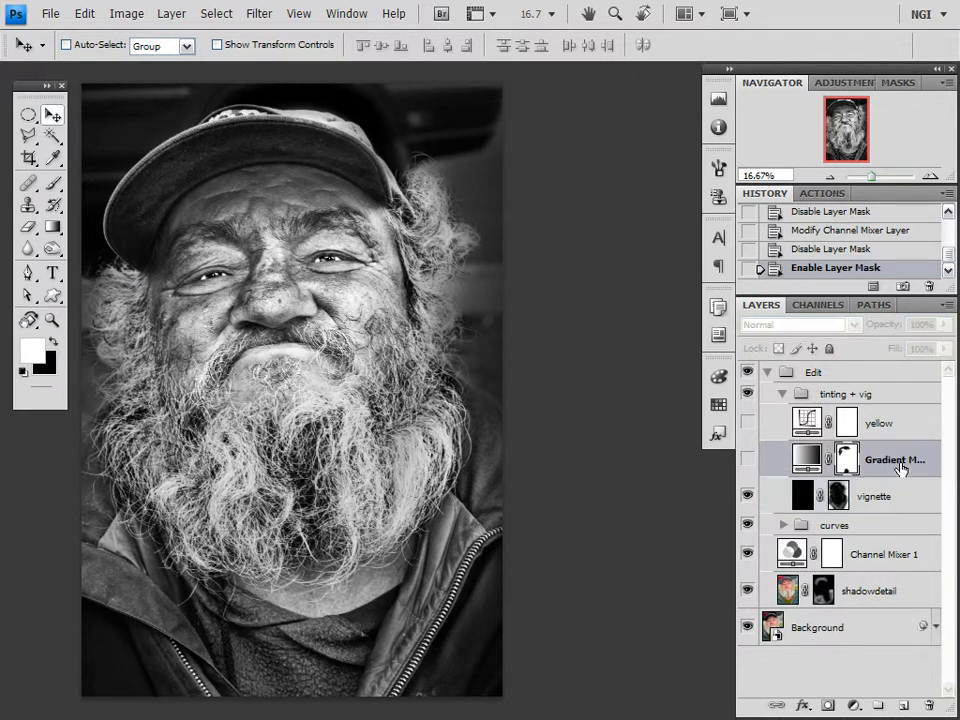
{"action": "left_click", "coordinate": [747, 464]}
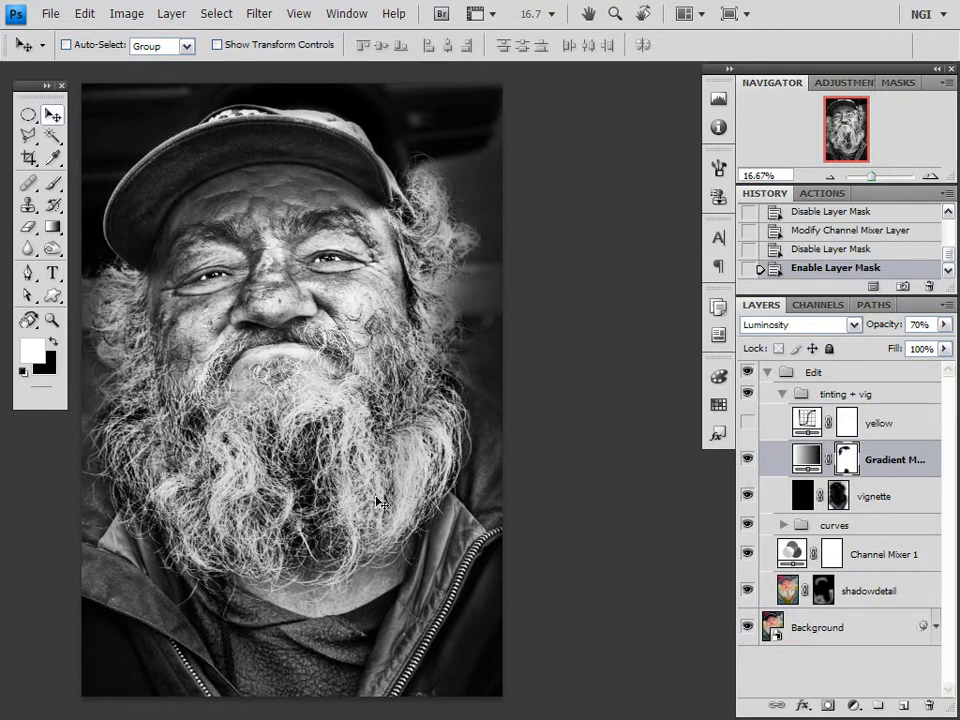
{"action": "left_click", "coordinate": [748, 460]}
{"action": "left_click", "coordinate": [748, 460]}
Step: Turn on the yellow curves layer and review its Red, Green and Blue channel curves
{"action": "left_click", "coordinate": [747, 423]}
{"action": "left_click", "coordinate": [808, 423]}
{"action": "left_click", "coordinate": [815, 140]}
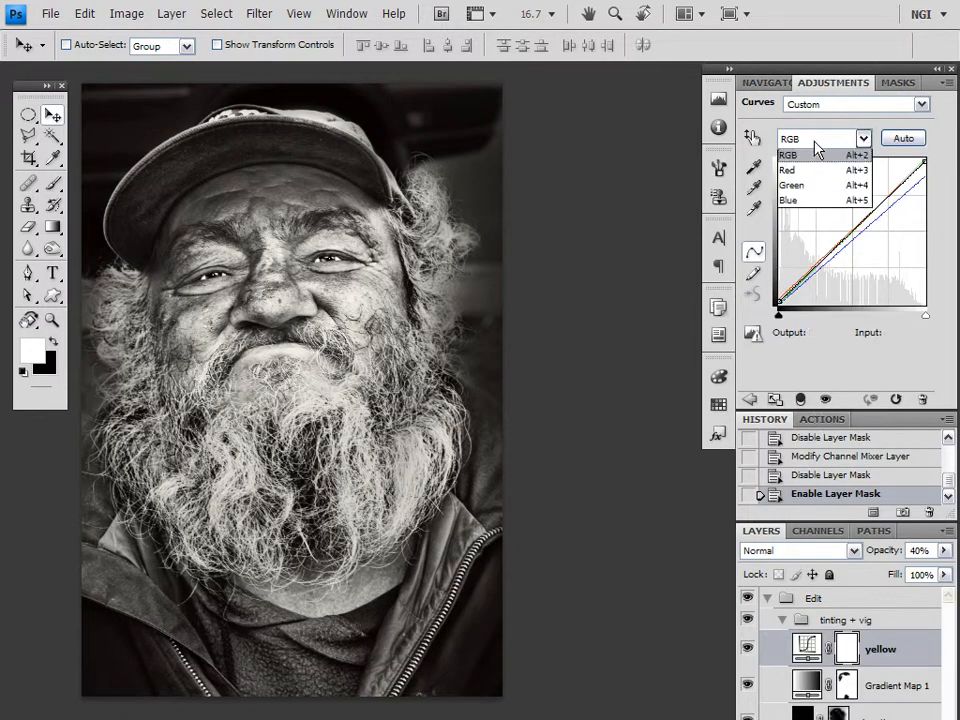
{"action": "left_click", "coordinate": [818, 172]}
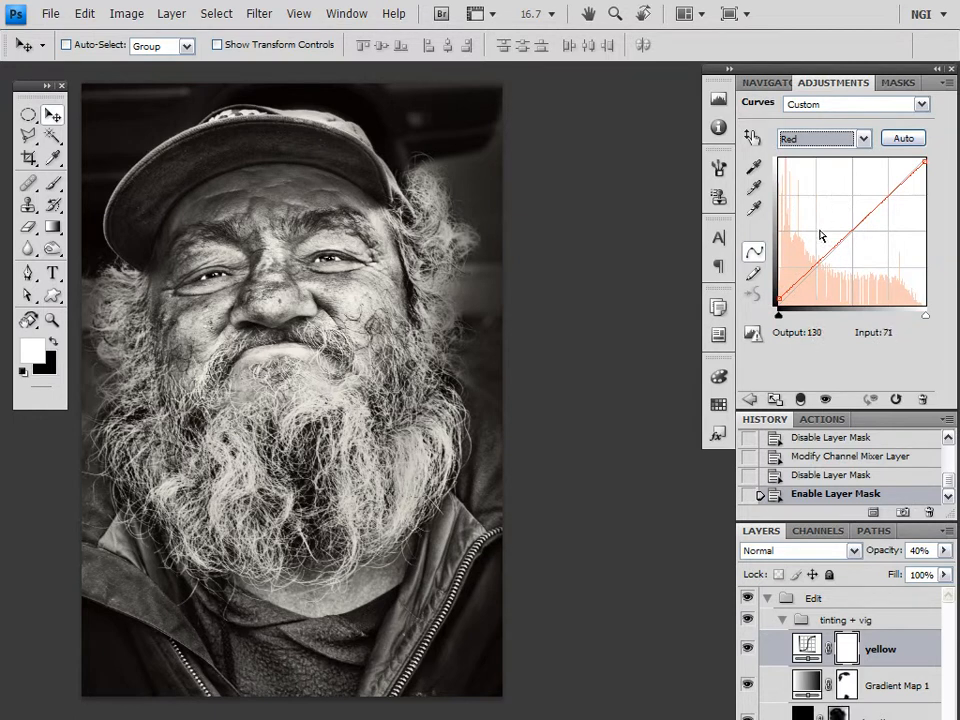
{"action": "key", "text": "Down"}
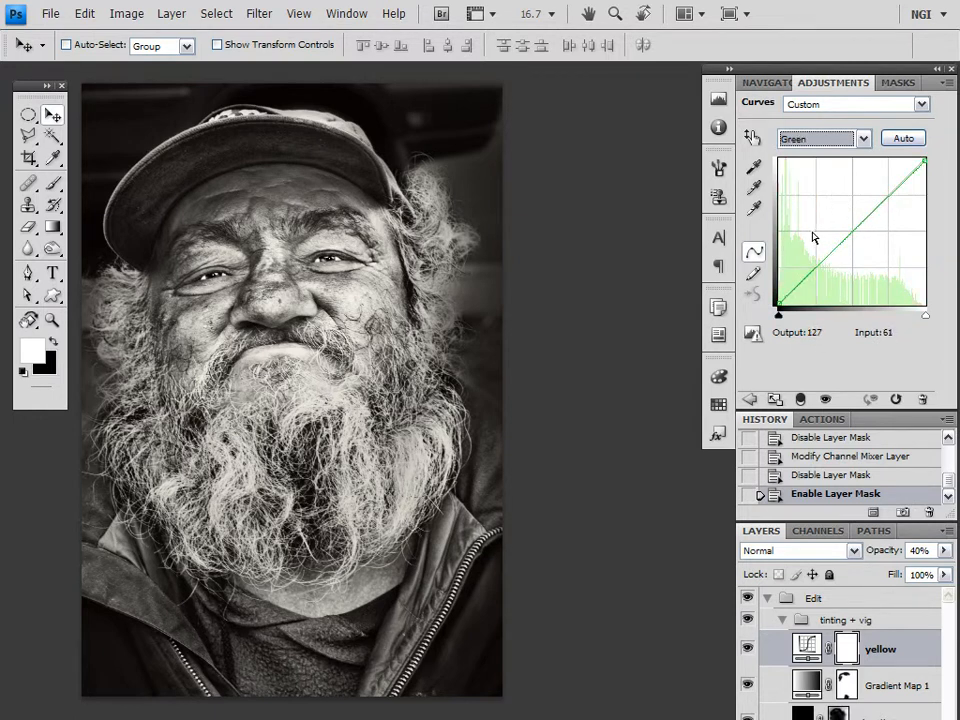
{"action": "key", "text": "Down"}
{"action": "mouse_move", "coordinate": [925, 161]}
{"action": "left_mouse_down"}
{"action": "mouse_move", "coordinate": [930, 190]}
{"action": "mouse_move", "coordinate": [922, 174]}
{"action": "left_mouse_up"}
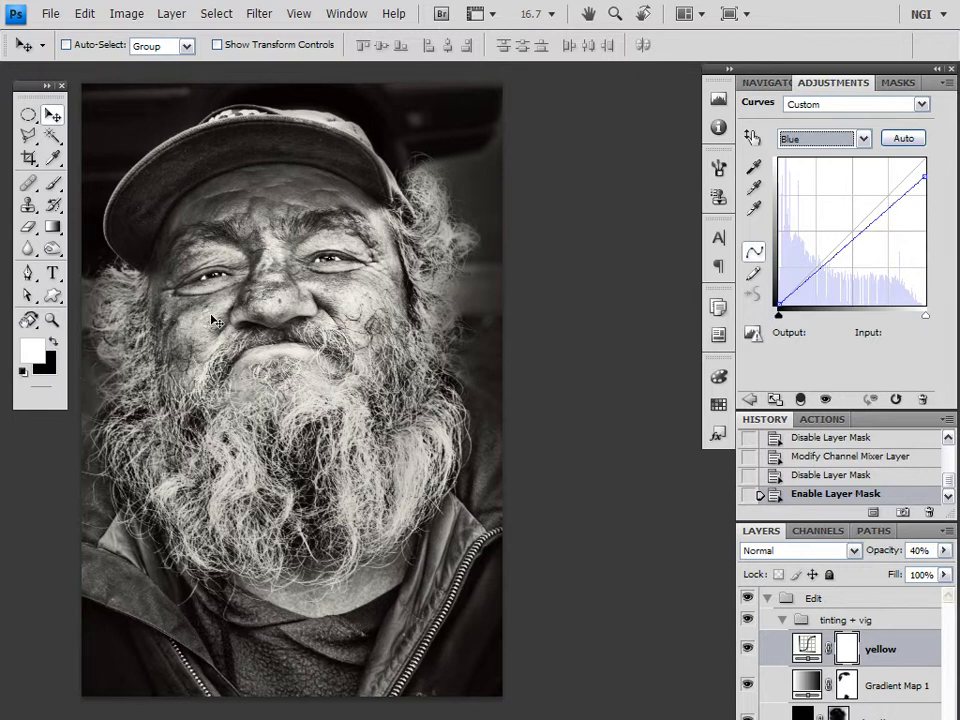
Step: Try the yellow layer at 100% opacity to preview the full tint, and undo the opacity change
{"action": "left_click", "coordinate": [768, 83]}
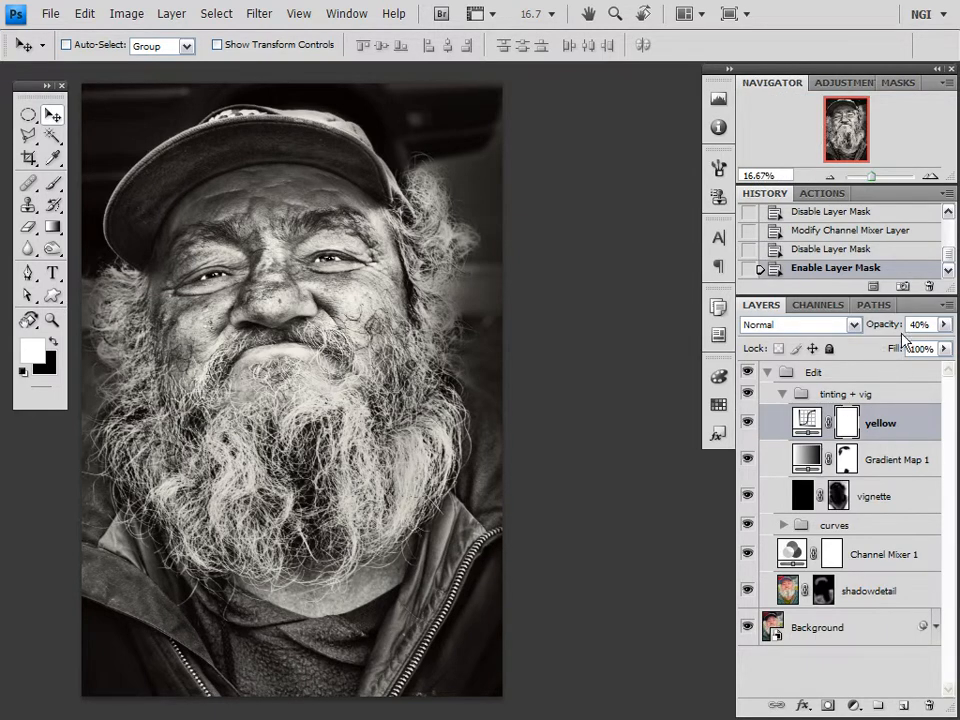
{"action": "left_click_drag", "start_coordinate": [886, 325], "coordinate": [955, 322]}
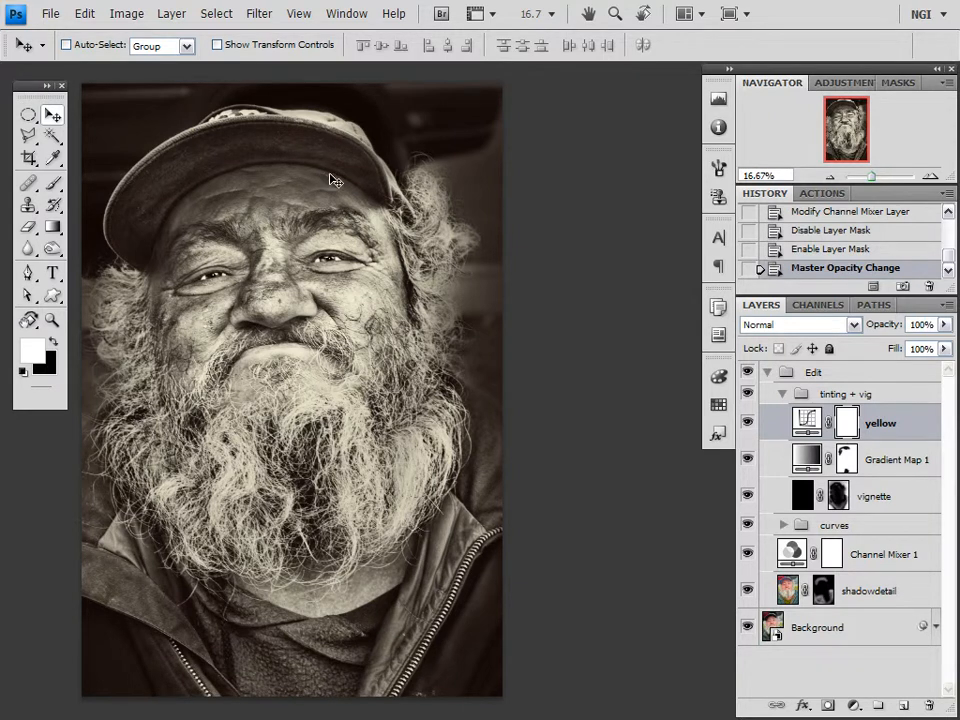
{"action": "key", "text": "ctrl+z"}
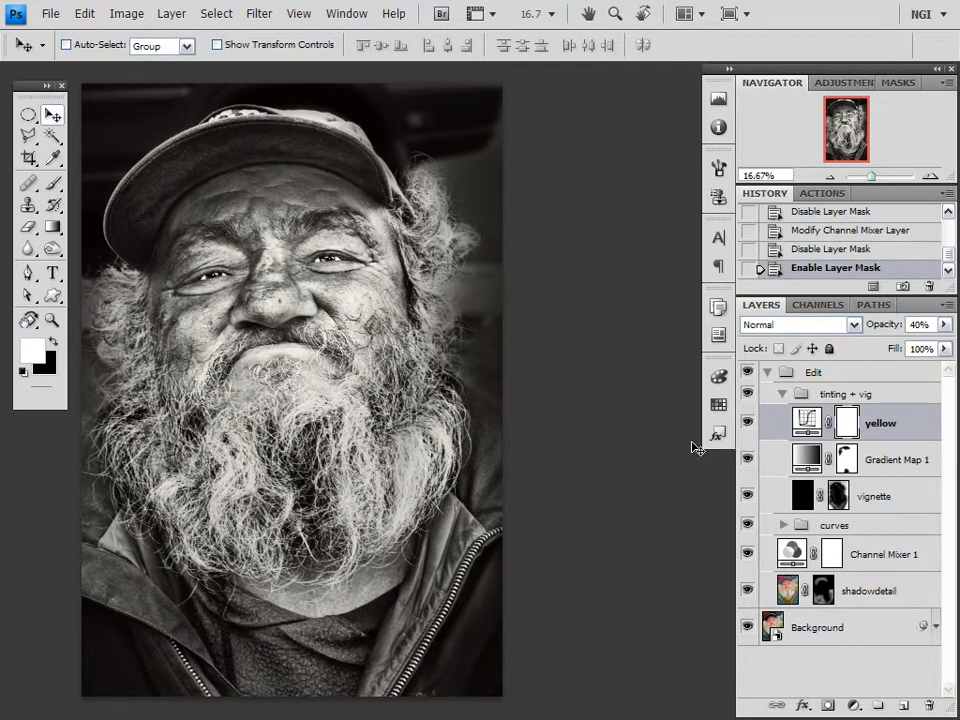
Step: Collapse the Edit group and switch it off and on to compare the original photo with the finished edit
{"action": "left_click", "coordinate": [765, 374]}
{"action": "left_click", "coordinate": [750, 375]}
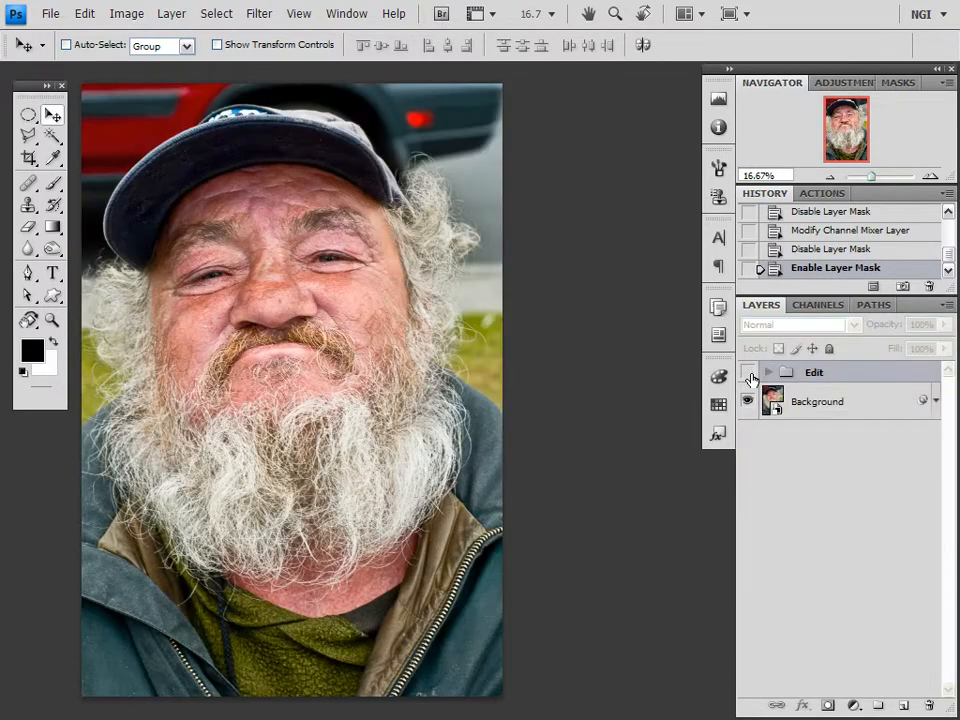
{"action": "left_click", "coordinate": [748, 374]}
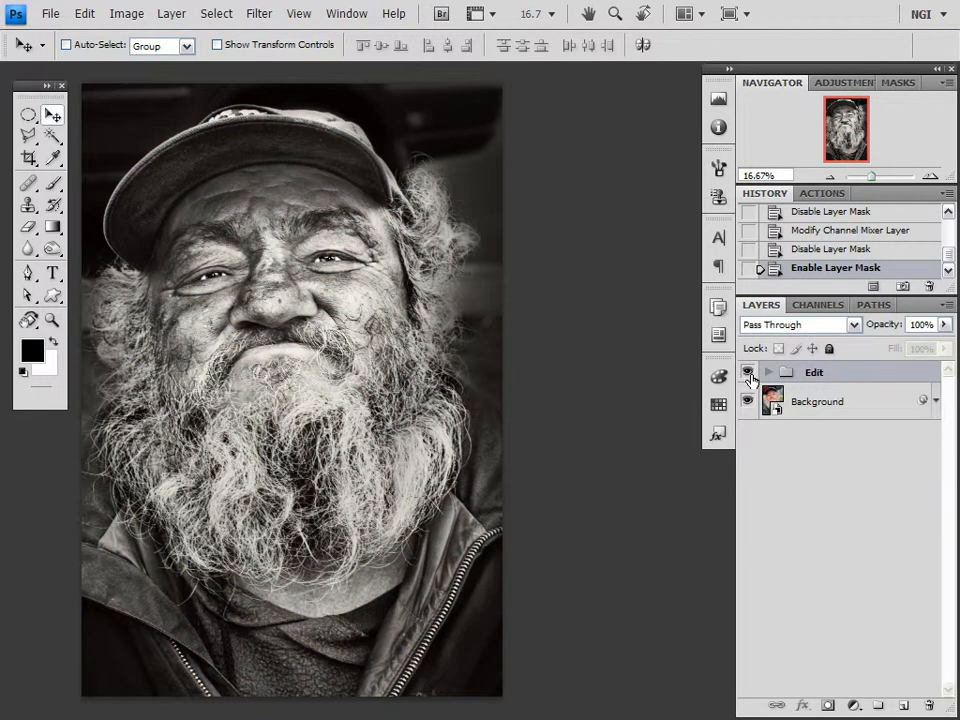